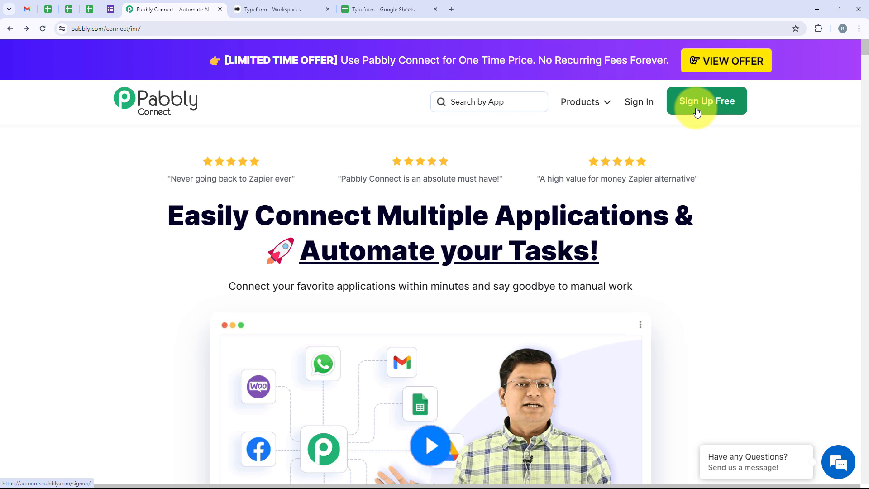
Sign in to Pabbly and open Pabbly Connect from the list of Pabbly apps.
{"action": "left_click", "coordinate": [650, 105]}
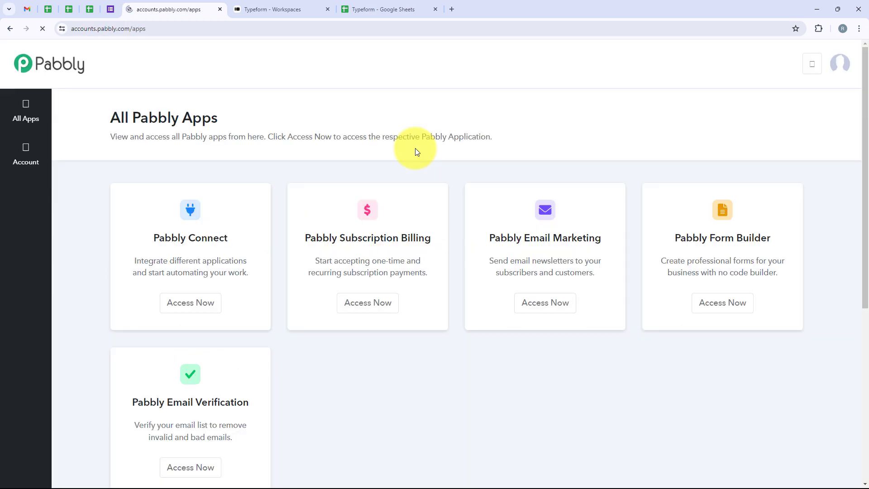
{"action": "left_click_drag", "start_coordinate": [221, 118], "coordinate": [107, 122]}
{"action": "left_click", "coordinate": [107, 122]}
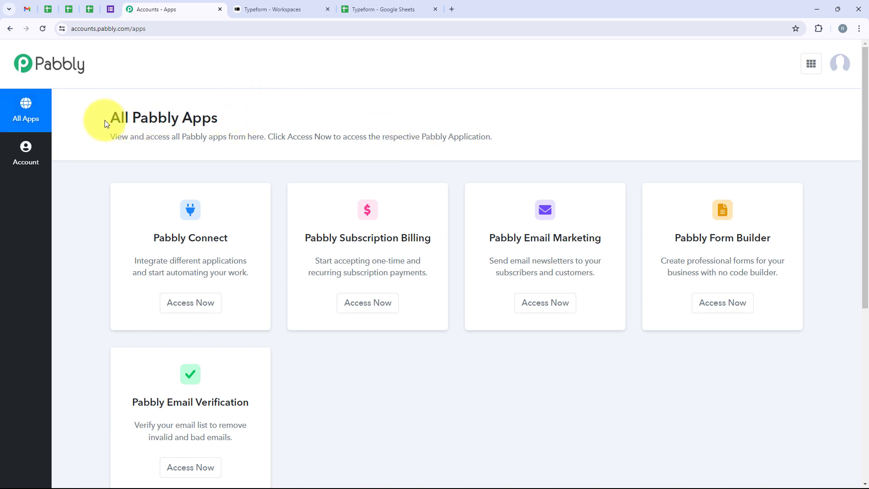
{"action": "scroll", "coordinate": [291, 297], "scroll_direction": "down", "scroll_amount": 1}
{"action": "scroll", "coordinate": [324, 390], "scroll_direction": "up", "scroll_amount": 1}
{"action": "scroll", "coordinate": [325, 390], "scroll_direction": "down", "scroll_amount": 2}
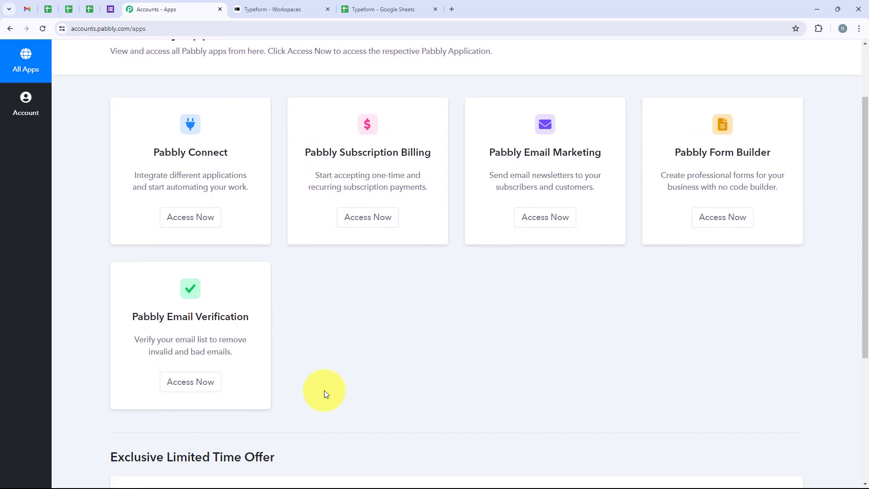
{"action": "scroll", "coordinate": [324, 390], "scroll_direction": "up", "scroll_amount": 2}
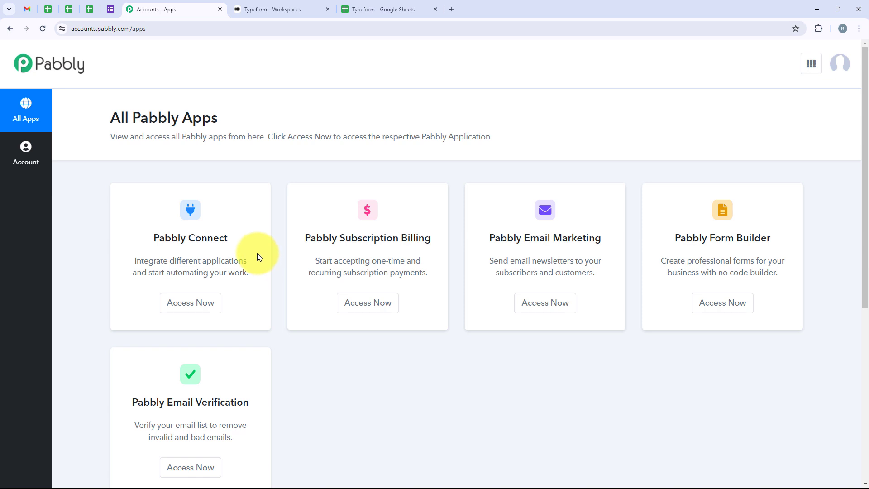
{"action": "left_click_drag", "start_coordinate": [153, 238], "coordinate": [232, 240]}
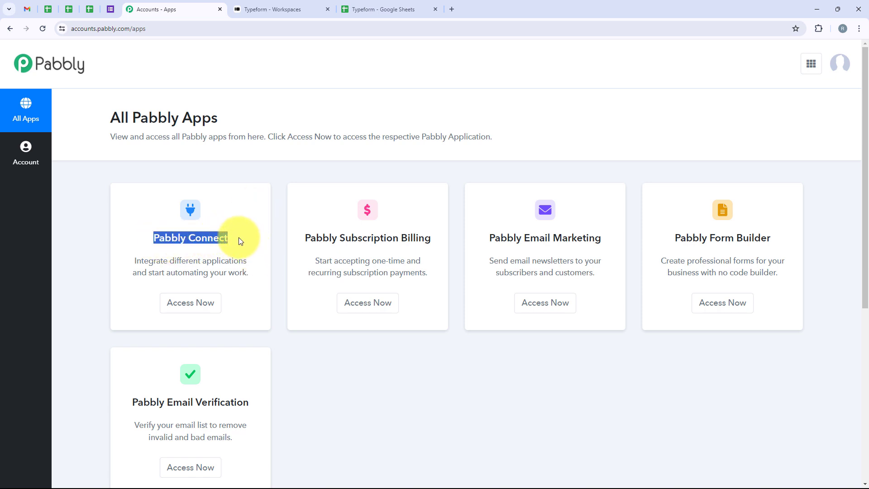
{"action": "left_click", "coordinate": [177, 310]}
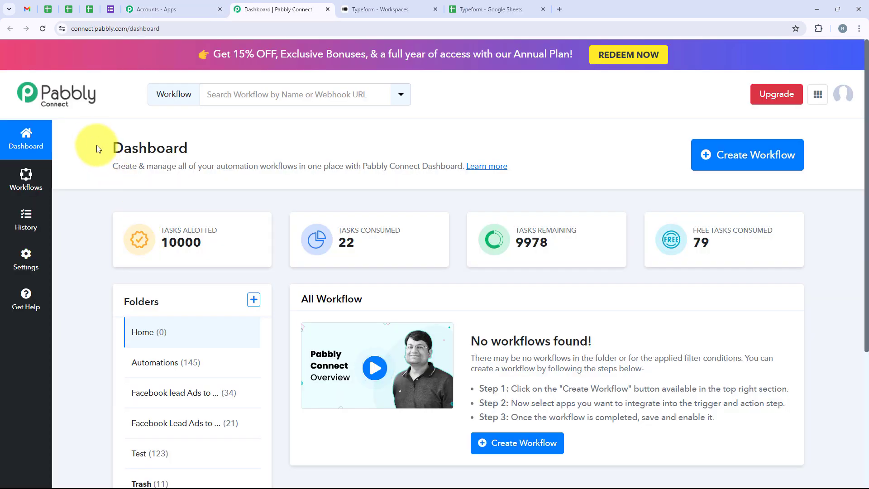
Create a workflow named "How to Add Typeform Responses in Google Sheets" in the Automations folder.
{"action": "left_click_drag", "start_coordinate": [97, 148], "coordinate": [193, 164]}
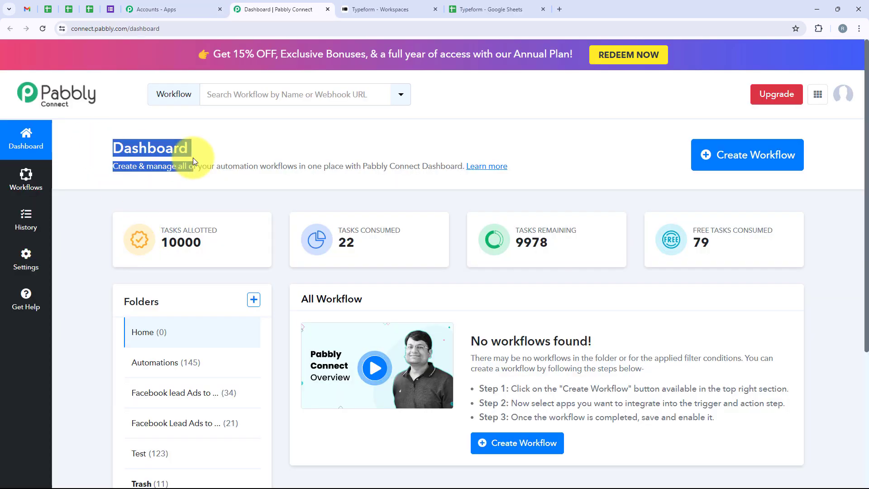
{"action": "left_click", "coordinate": [739, 156]}
{"action": "left_click_drag", "start_coordinate": [387, 213], "coordinate": [293, 213]}
{"action": "left_click_drag", "start_coordinate": [360, 274], "coordinate": [309, 271]}
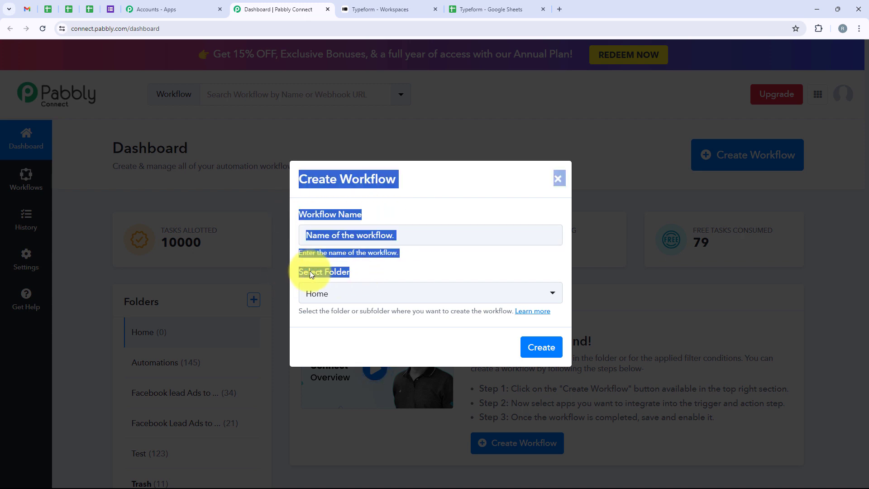
{"action": "left_click", "coordinate": [372, 271]}
{"action": "left_click", "coordinate": [521, 298]}
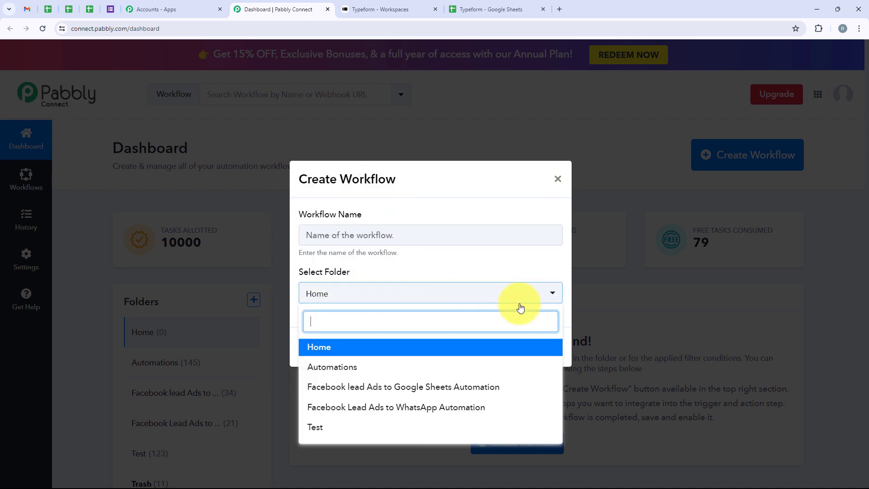
{"action": "left_click", "coordinate": [382, 368]}
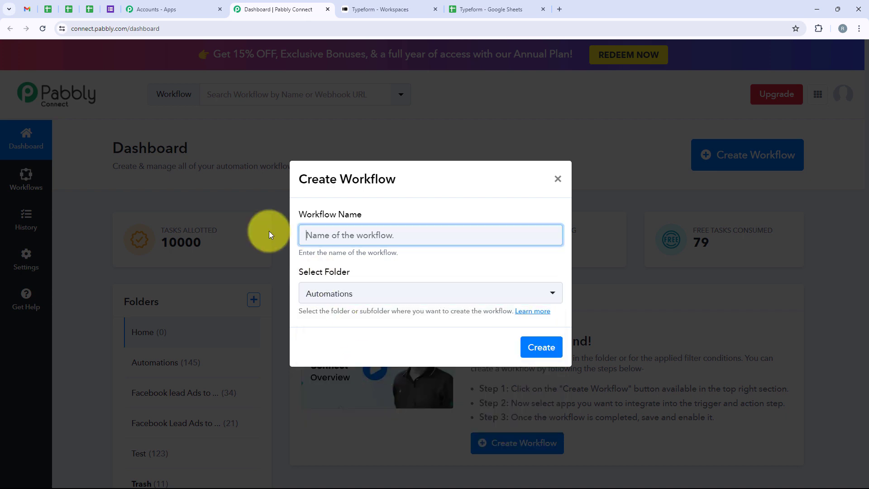
{"action": "type", "text": "How to Add Typeform Responses in Google Sheets"}
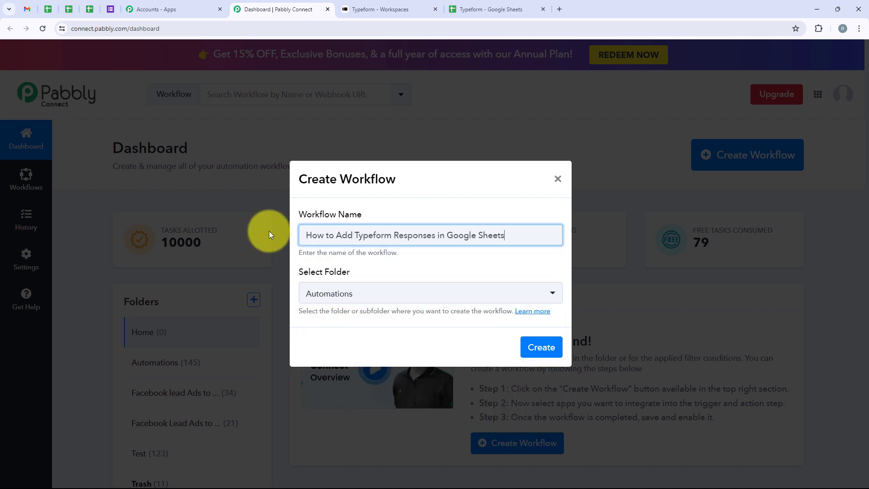
{"action": "left_click", "coordinate": [553, 348]}
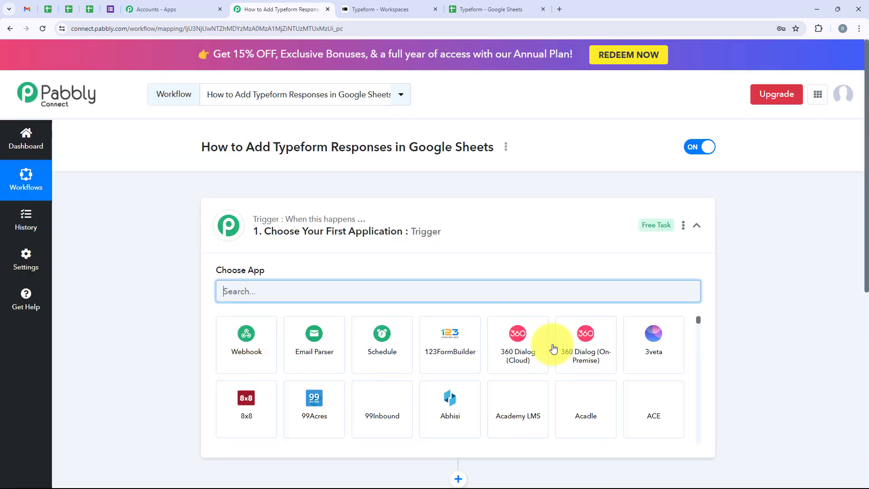
Search for Typeform and choose it as the trigger application.
{"action": "left_click", "coordinate": [497, 213]}
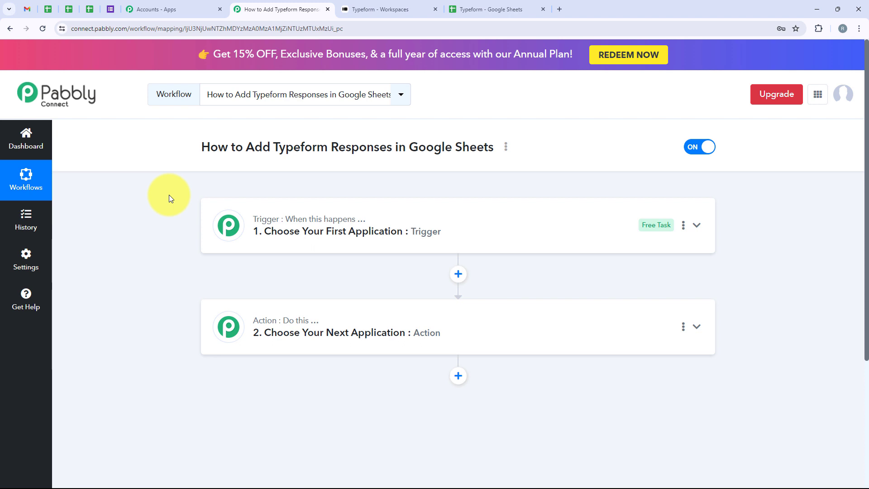
{"action": "mouse_move", "coordinate": [284, 223]}
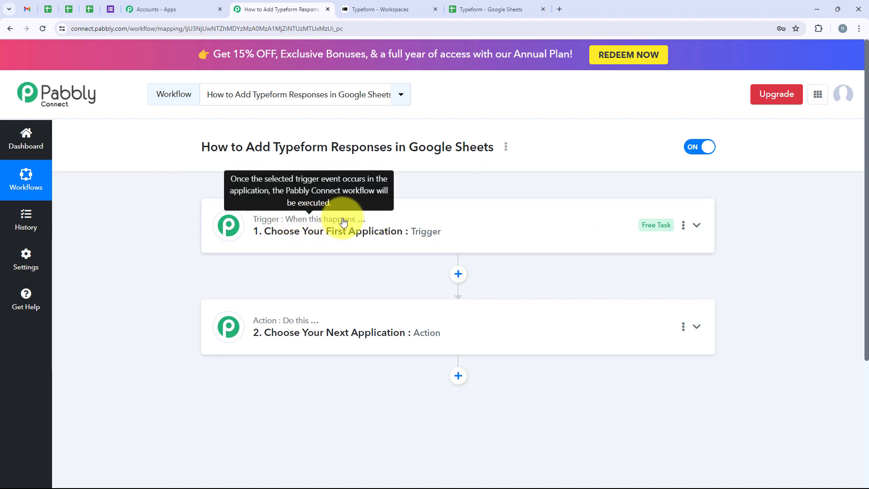
{"action": "mouse_move", "coordinate": [290, 324]}
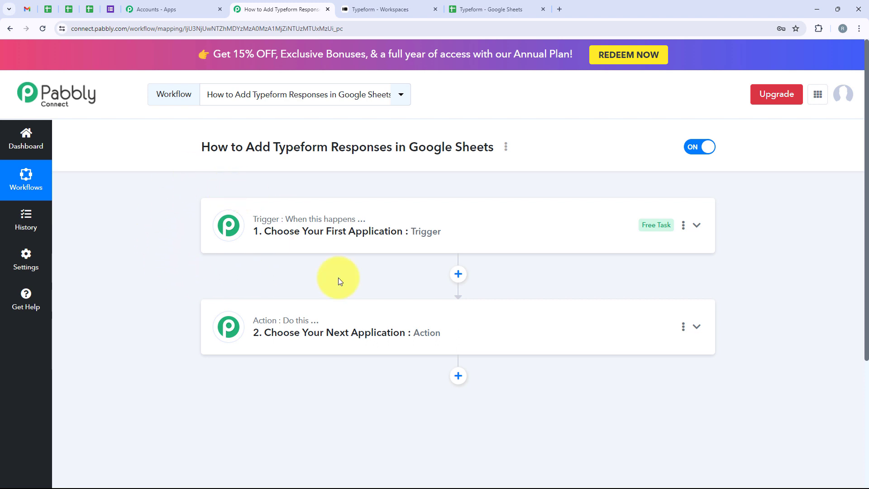
{"action": "left_click", "coordinate": [274, 210]}
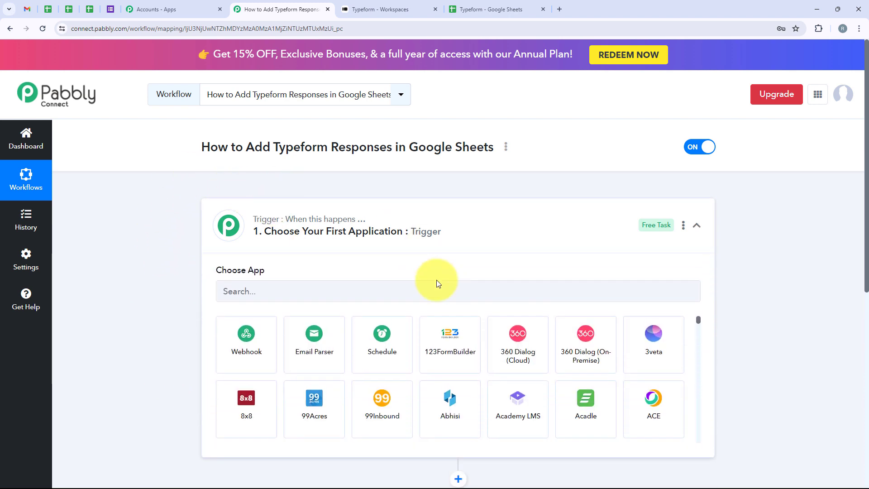
{"action": "left_click", "coordinate": [343, 294]}
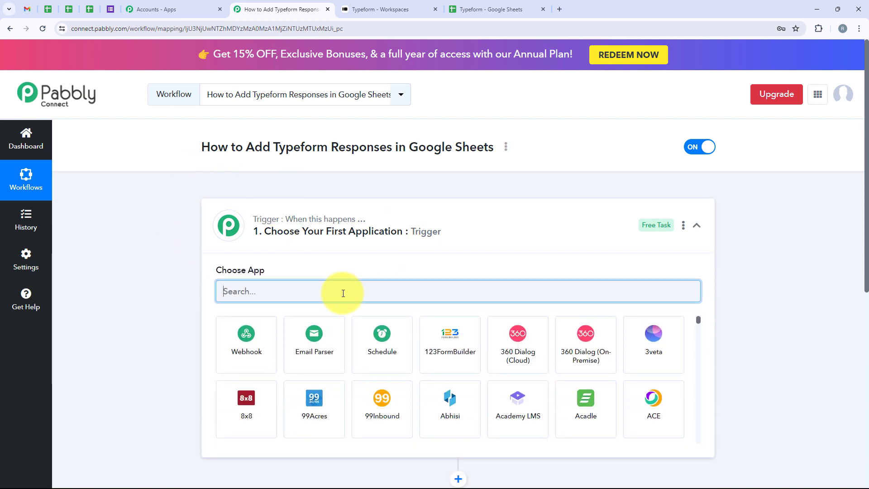
{"action": "type", "text": "Type"}
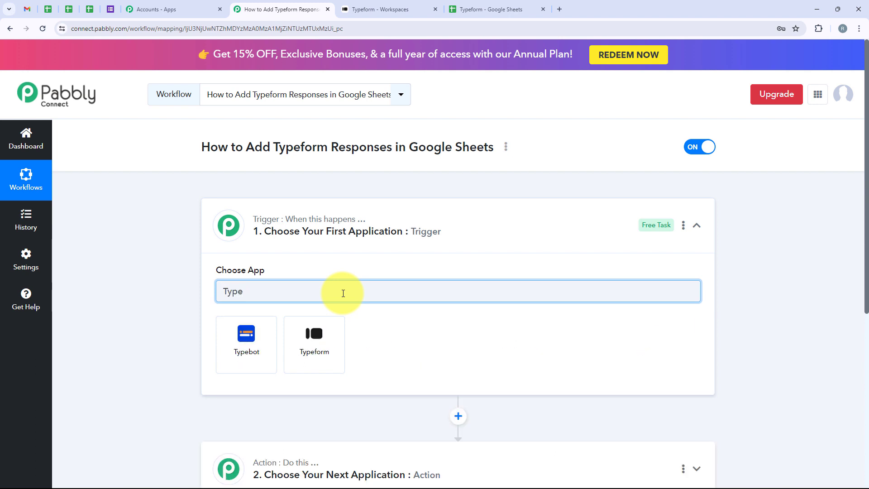
{"action": "type", "text": "form"}
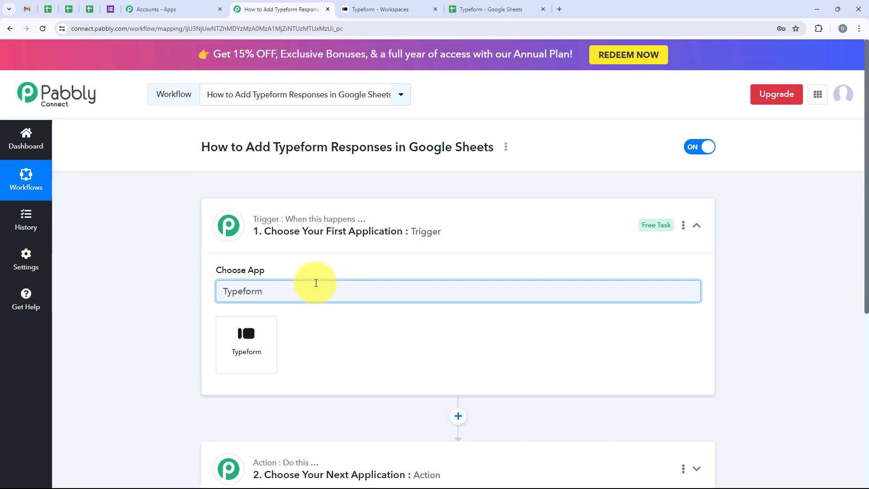
{"action": "left_click_drag", "start_coordinate": [301, 291], "coordinate": [200, 291]}
{"action": "left_click", "coordinate": [271, 340]}
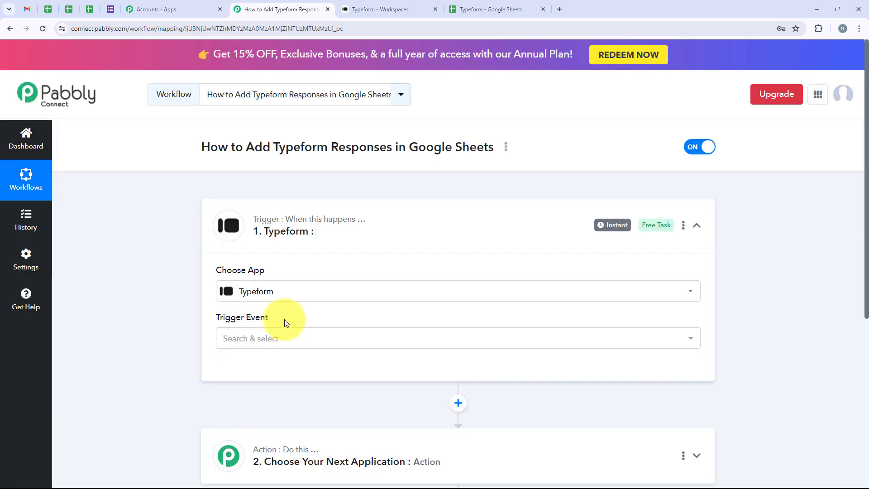
Set the trigger event to New Entry (BETA) and start connecting the Typeform account.
{"action": "left_click", "coordinate": [301, 335]}
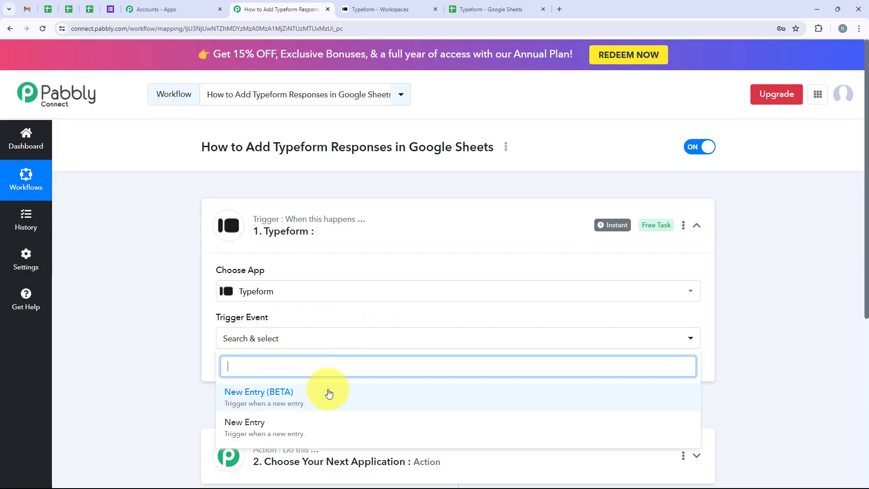
{"action": "left_click", "coordinate": [243, 392]}
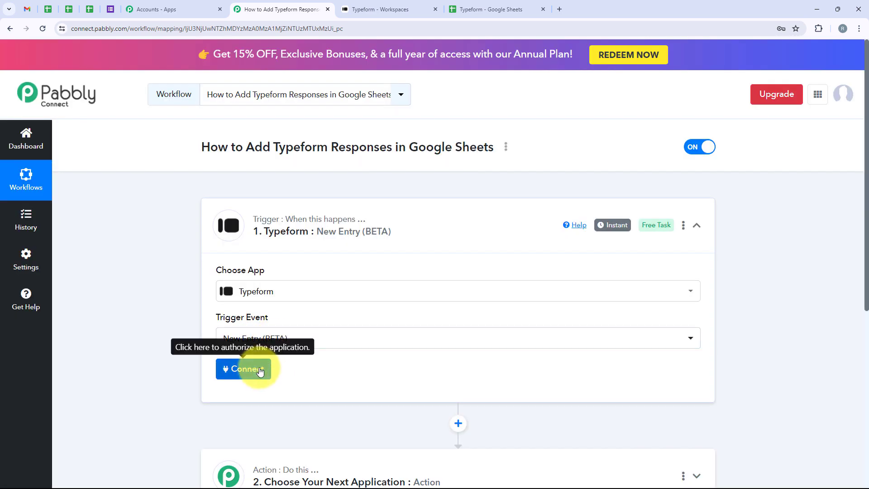
{"action": "left_click", "coordinate": [261, 370]}
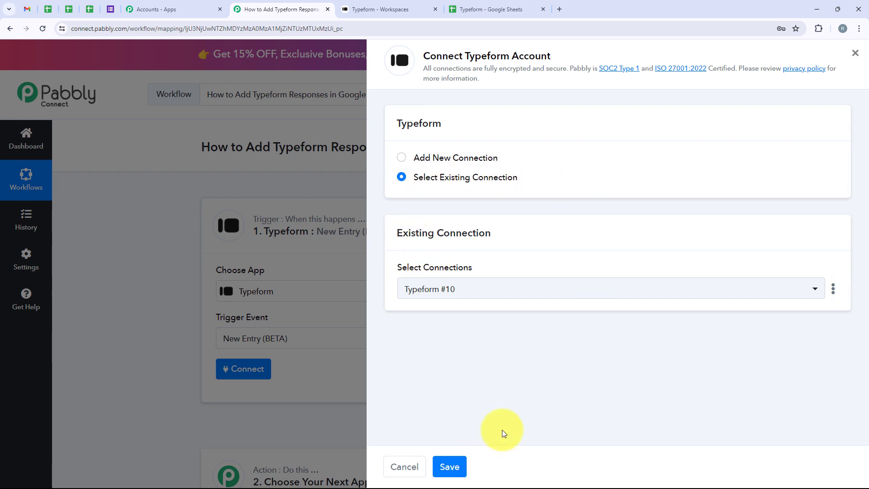
Add a new Typeform connection and accept Pabbly Connect's requested account permissions.
{"action": "left_click", "coordinate": [413, 158]}
{"action": "left_click", "coordinate": [479, 314]}
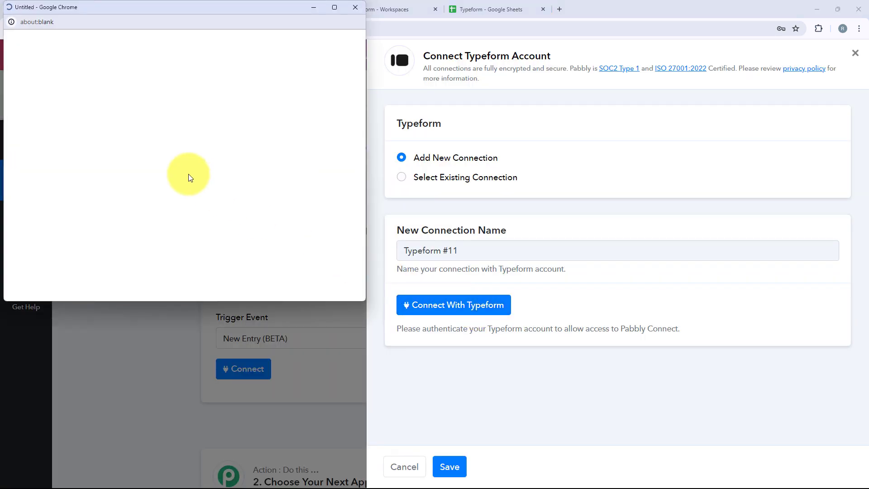
{"action": "scroll", "coordinate": [190, 177], "scroll_direction": "down", "scroll_amount": 2}
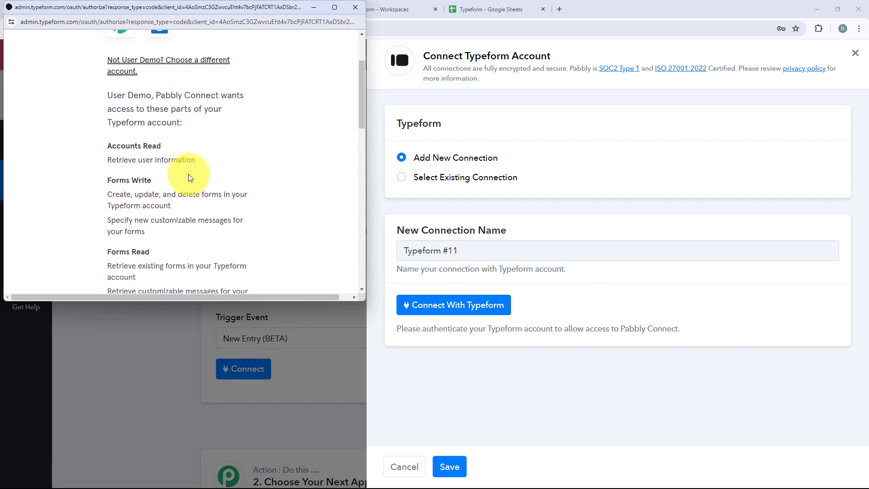
{"action": "scroll", "coordinate": [190, 177], "scroll_direction": "up", "scroll_amount": 1}
{"action": "scroll", "coordinate": [190, 177], "scroll_direction": "down", "scroll_amount": 2}
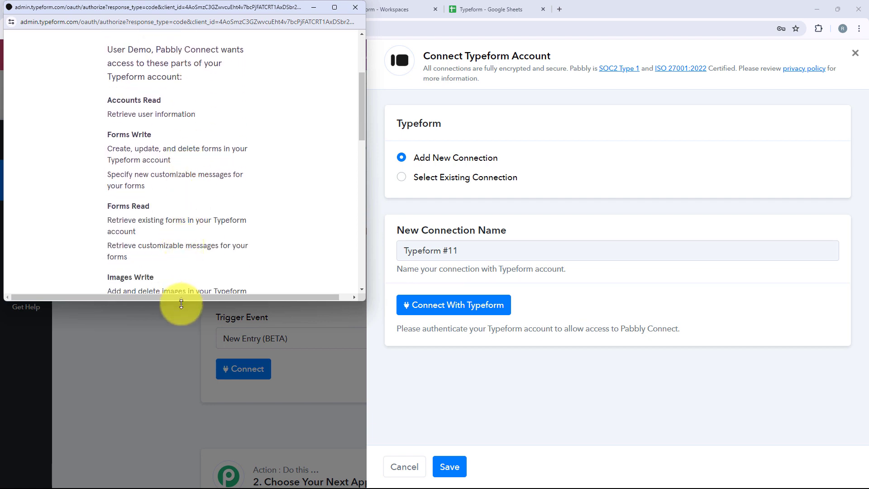
{"action": "left_click_drag", "start_coordinate": [180, 300], "coordinate": [182, 404]}
{"action": "scroll", "coordinate": [209, 282], "scroll_direction": "down", "scroll_amount": 2}
{"action": "scroll", "coordinate": [209, 280], "scroll_direction": "down", "scroll_amount": 6}
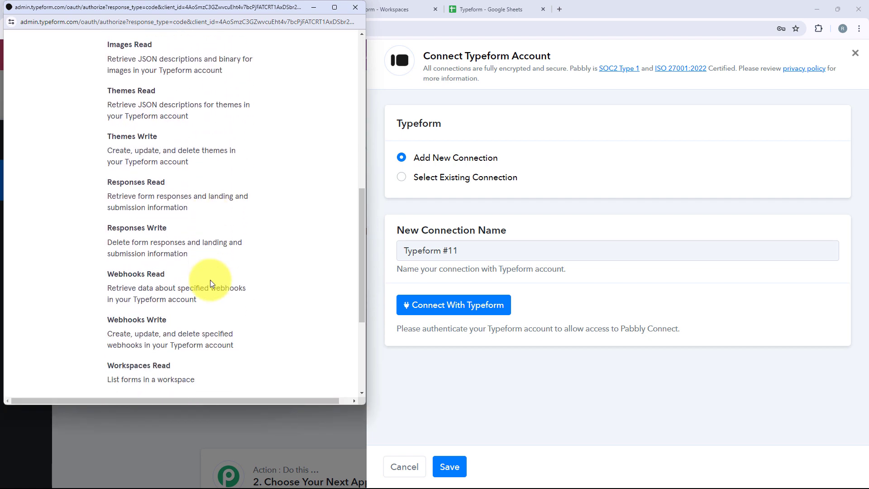
{"action": "scroll", "coordinate": [213, 279], "scroll_direction": "down", "scroll_amount": 2}
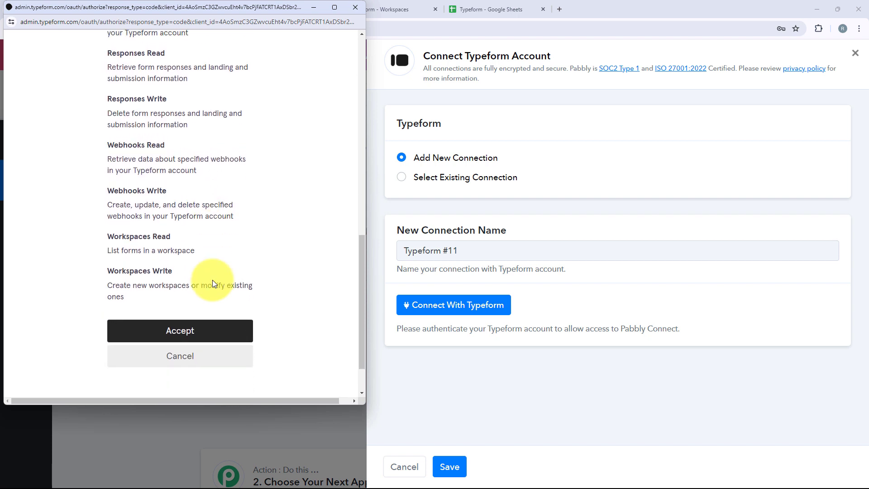
{"action": "left_click", "coordinate": [204, 292]}
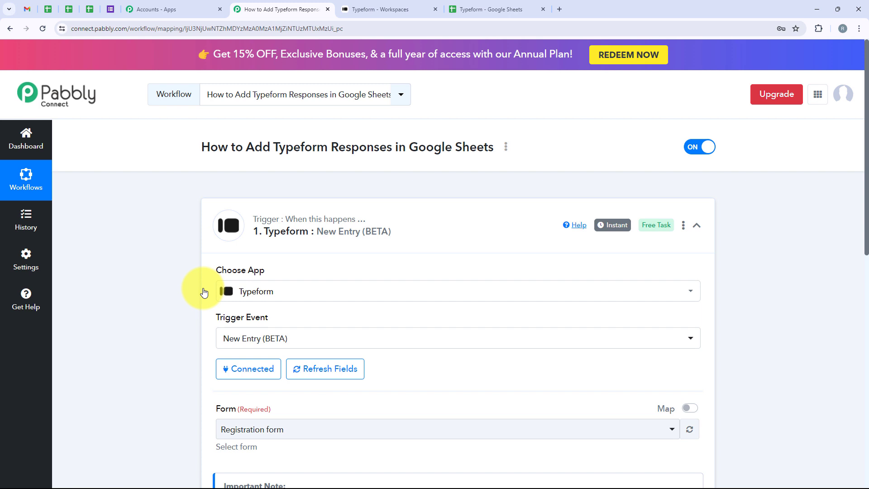
Select Registration form as the trigger form, then save and send a test request.
{"action": "scroll", "coordinate": [211, 291], "scroll_direction": "down", "scroll_amount": 2}
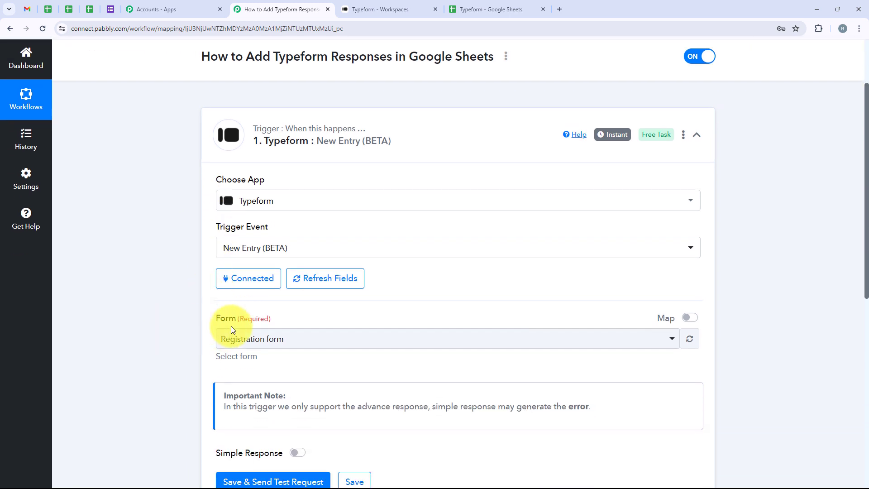
{"action": "left_click", "coordinate": [362, 5]}
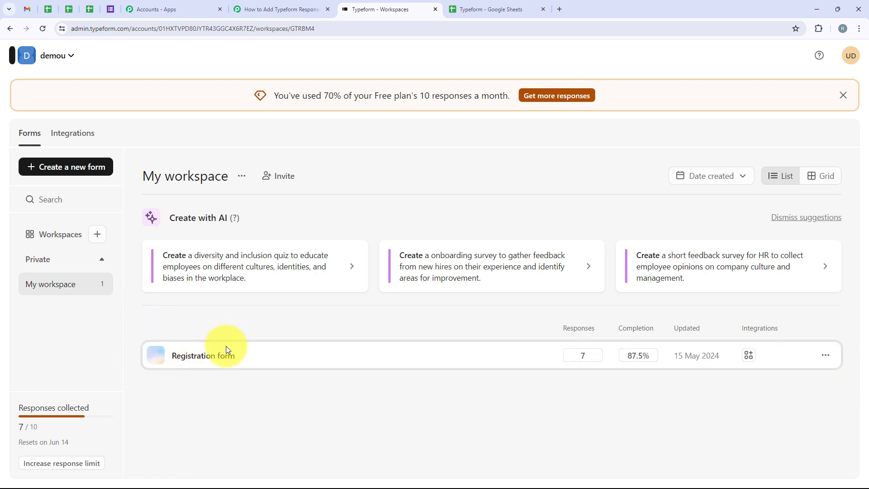
{"action": "left_click", "coordinate": [274, 5]}
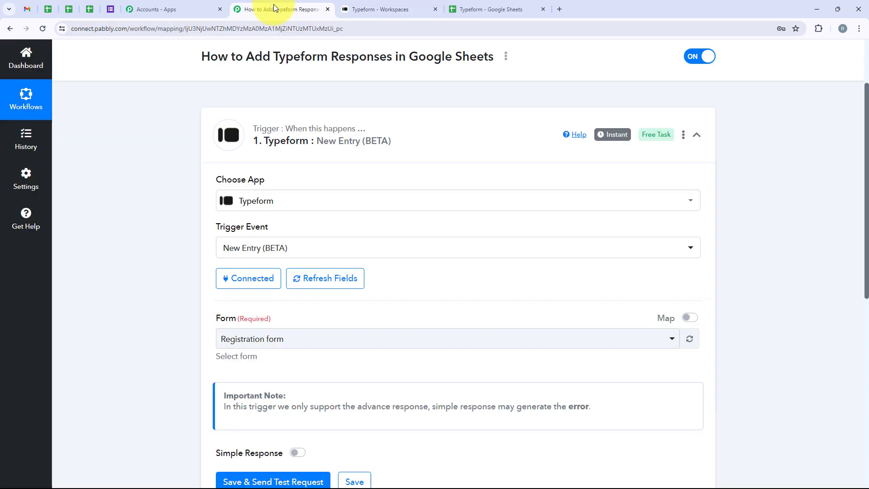
{"action": "left_click", "coordinate": [271, 340]}
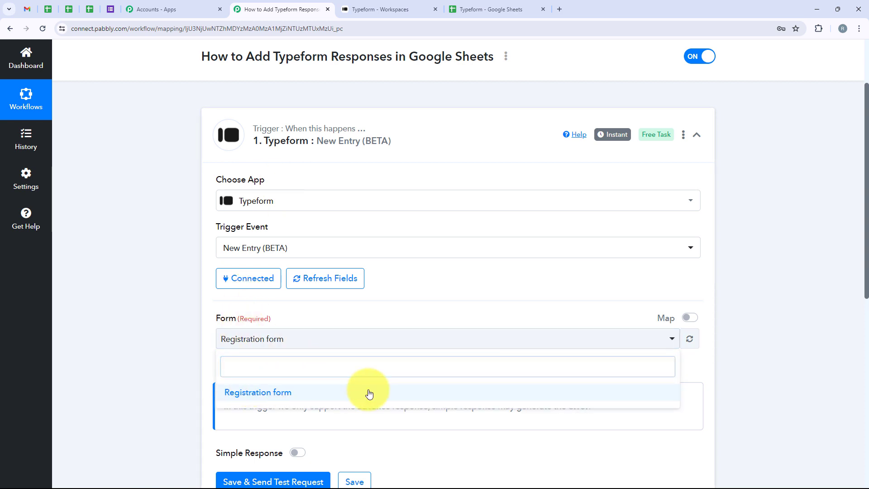
{"action": "left_click", "coordinate": [369, 393]}
{"action": "scroll", "coordinate": [268, 392], "scroll_direction": "down", "scroll_amount": 2}
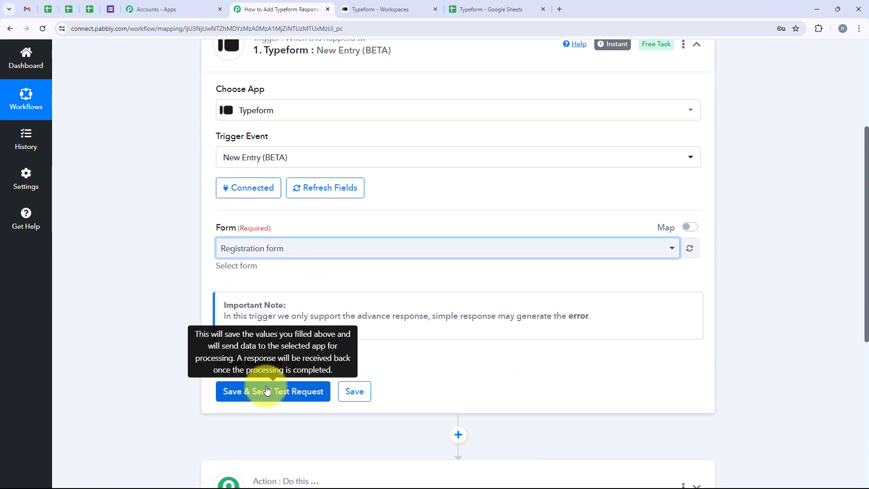
{"action": "left_click", "coordinate": [267, 390]}
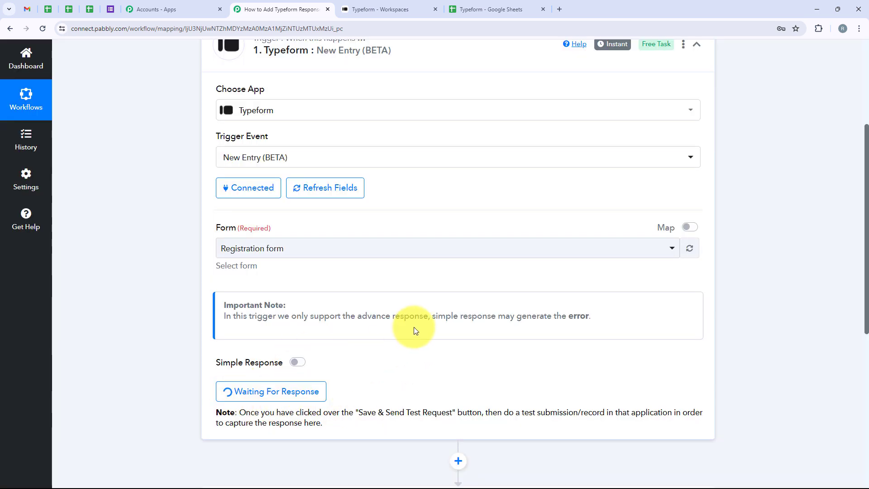
Open the Registration form in Typeform and copy its published form link.
{"action": "scroll", "coordinate": [414, 327], "scroll_direction": "down", "scroll_amount": 2}
{"action": "left_click_drag", "start_coordinate": [505, 325], "coordinate": [599, 329]}
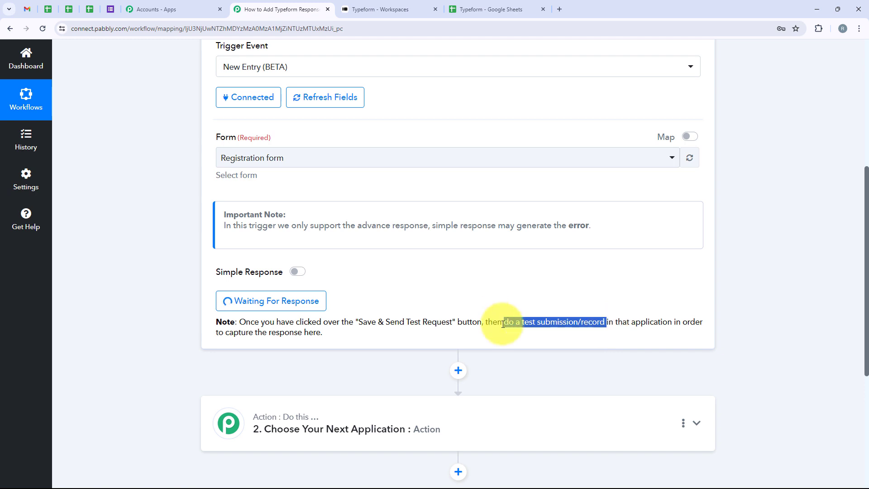
{"action": "left_click", "coordinate": [385, 9]}
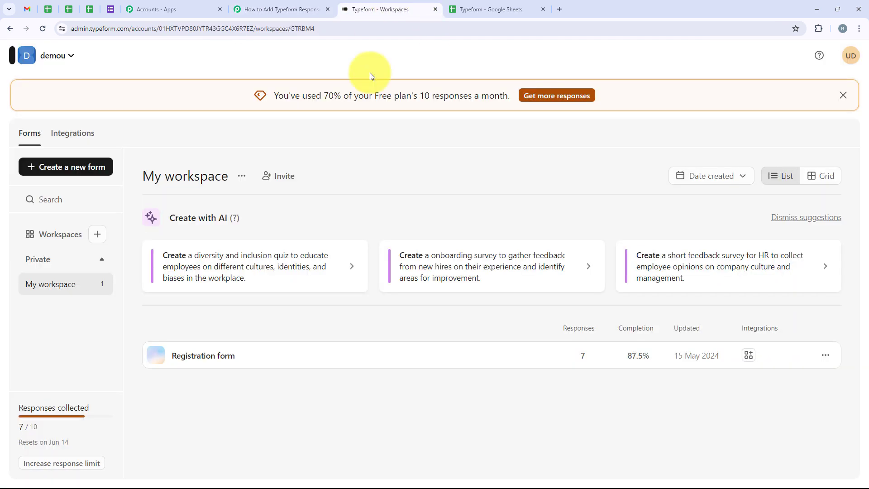
{"action": "left_click", "coordinate": [220, 357]}
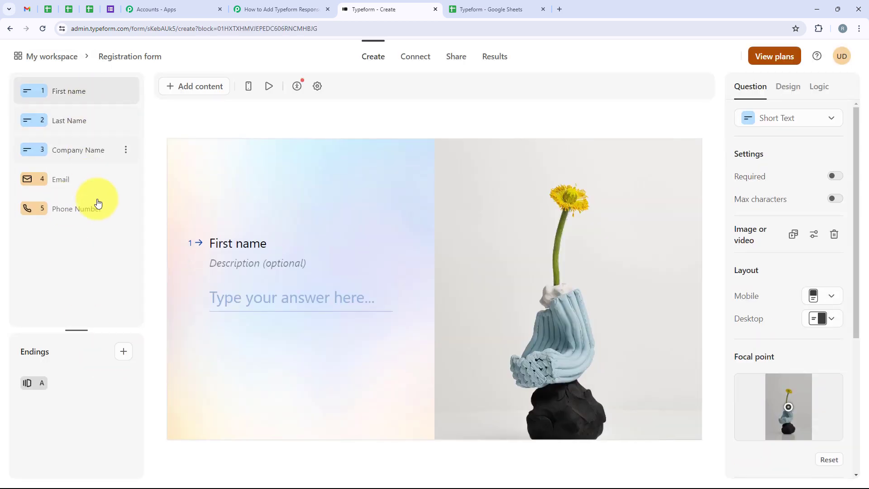
{"action": "left_click", "coordinate": [75, 181]}
{"action": "left_click", "coordinate": [86, 150]}
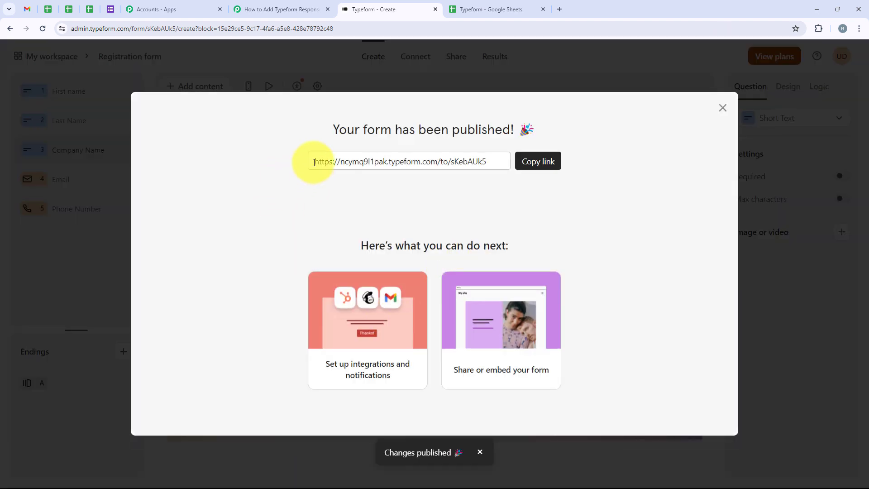
{"action": "left_click_drag", "start_coordinate": [315, 163], "coordinate": [500, 166]}
{"action": "key", "text": "ctrl+c"}
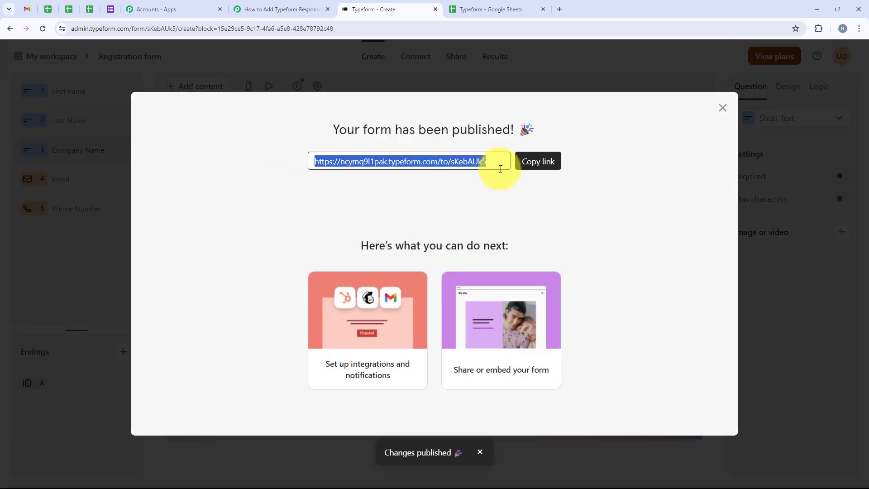
{"action": "left_click", "coordinate": [539, 162]}
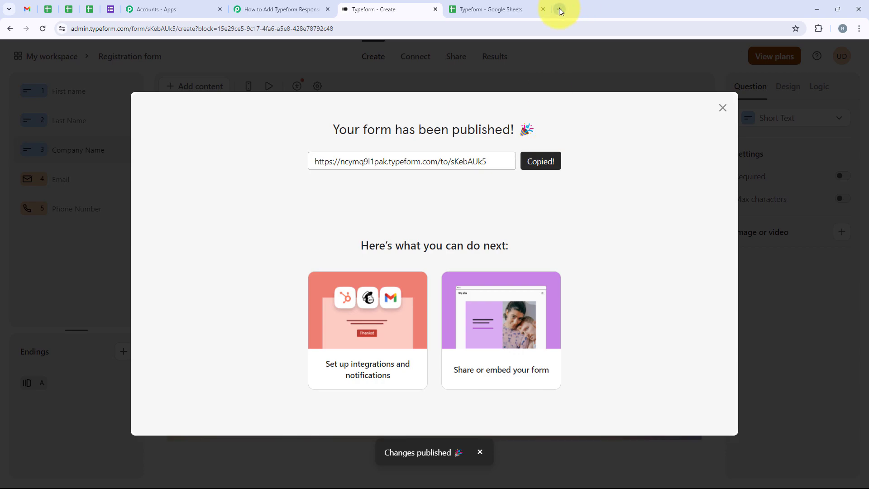
Open the form link in a new tab and answer Demo, User and Pabbly for first name, last name and company.
{"action": "left_click", "coordinate": [559, 8]}
{"action": "key", "text": "ctrl+v"}
{"action": "key", "text": "Return"}
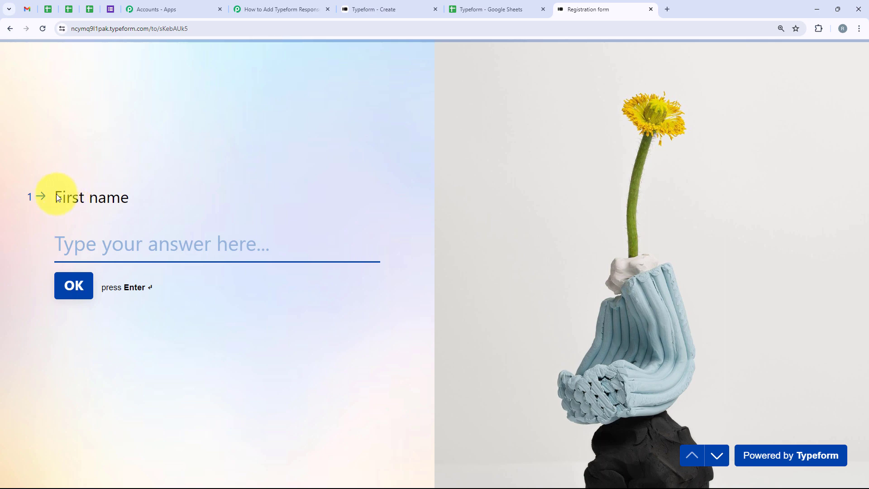
{"action": "left_click_drag", "start_coordinate": [56, 197], "coordinate": [130, 200]}
{"action": "left_click", "coordinate": [126, 245]}
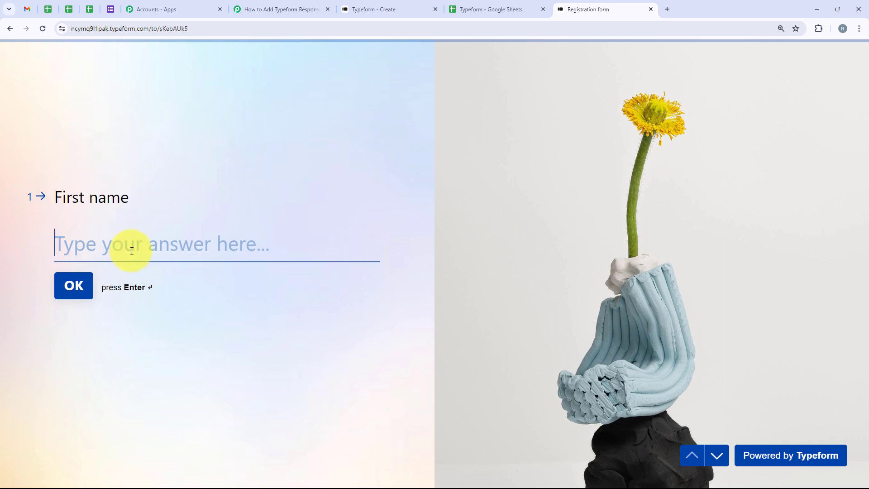
{"action": "type", "text": "Demo"}
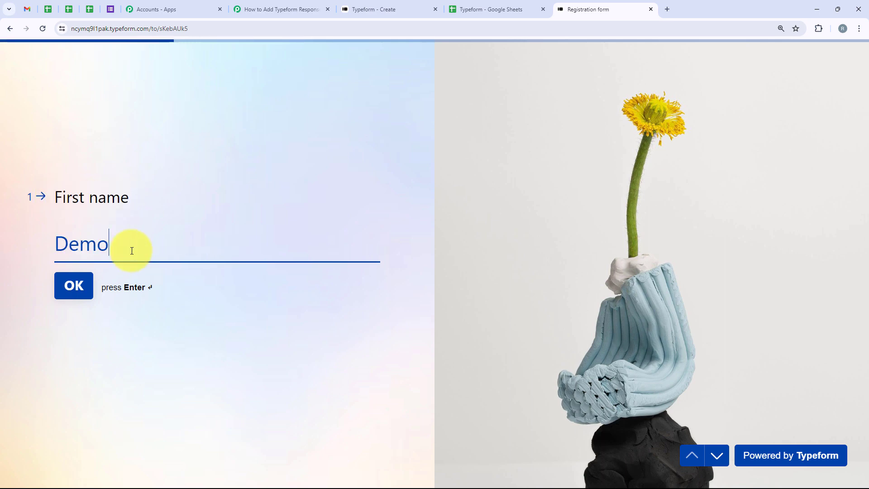
{"action": "key", "text": "Return"}
{"action": "type", "text": "User"}
{"action": "key", "text": "Return"}
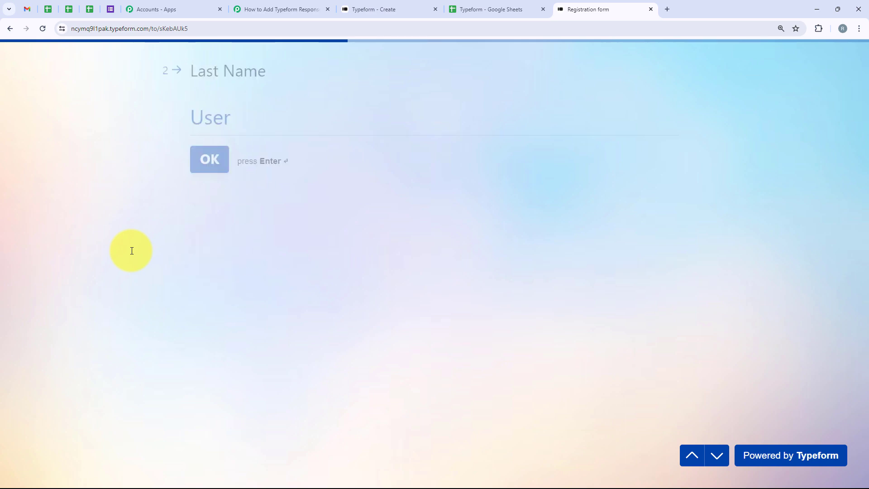
{"action": "type", "text": "Pa"}
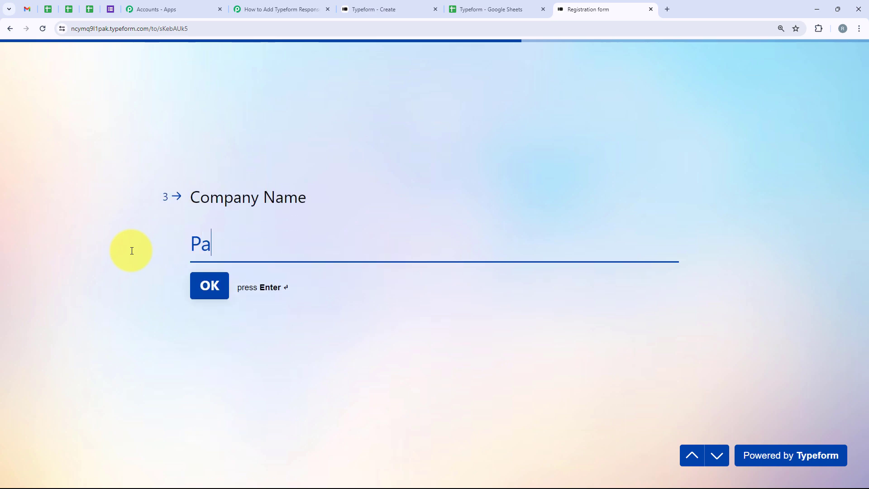
{"action": "key", "text": "Return"}
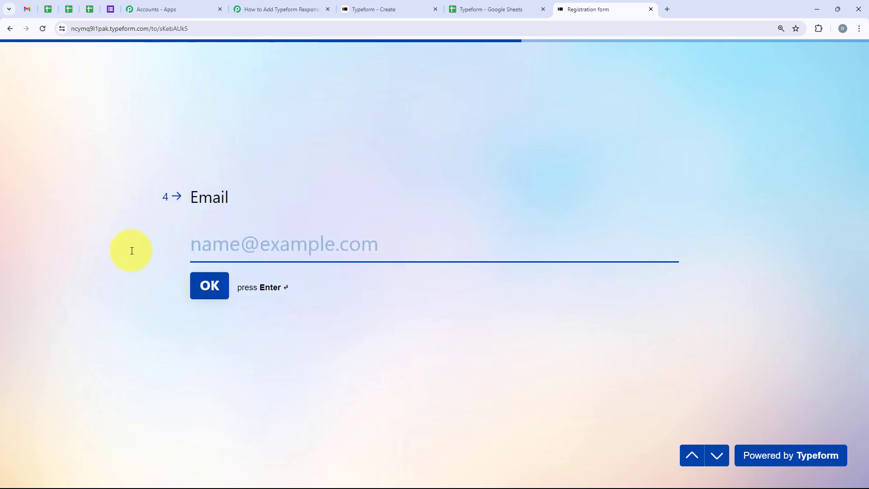
Fill in the e-mail and an India phone number, then submit the test form response.
{"action": "key", "text": "ctrl+v"}
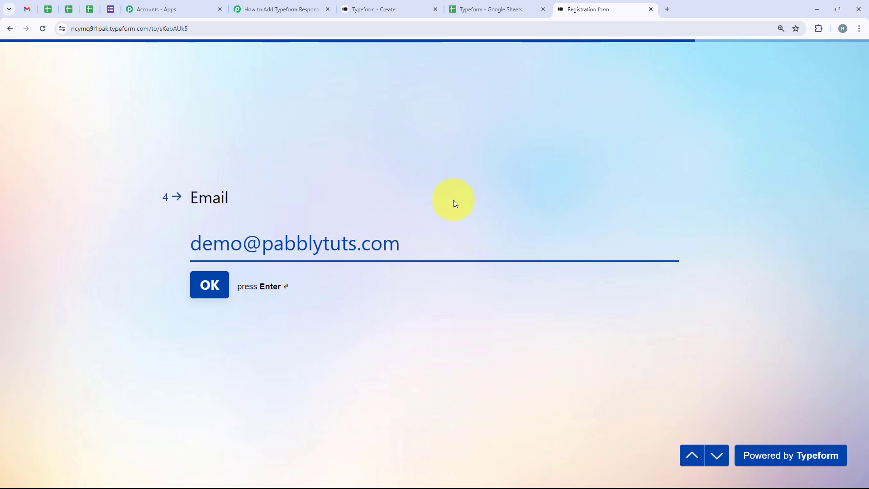
{"action": "key", "text": "Return"}
{"action": "left_click", "coordinate": [226, 232]}
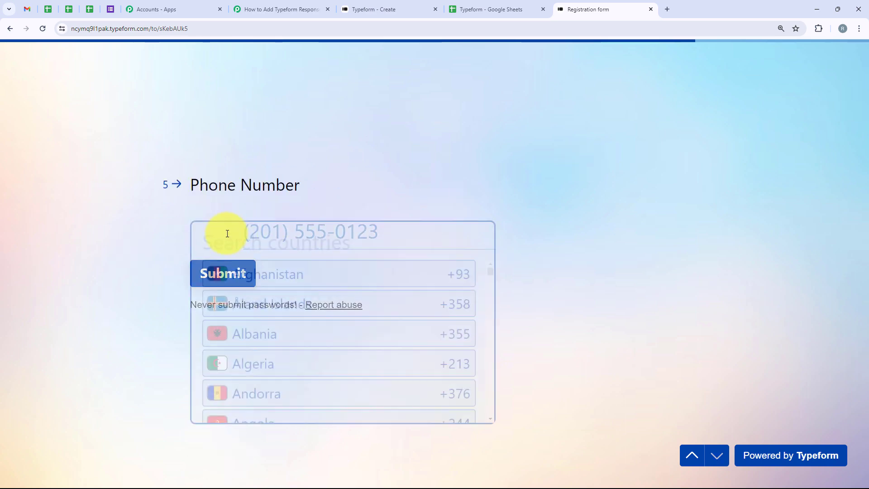
{"action": "type", "text": "Ind"}
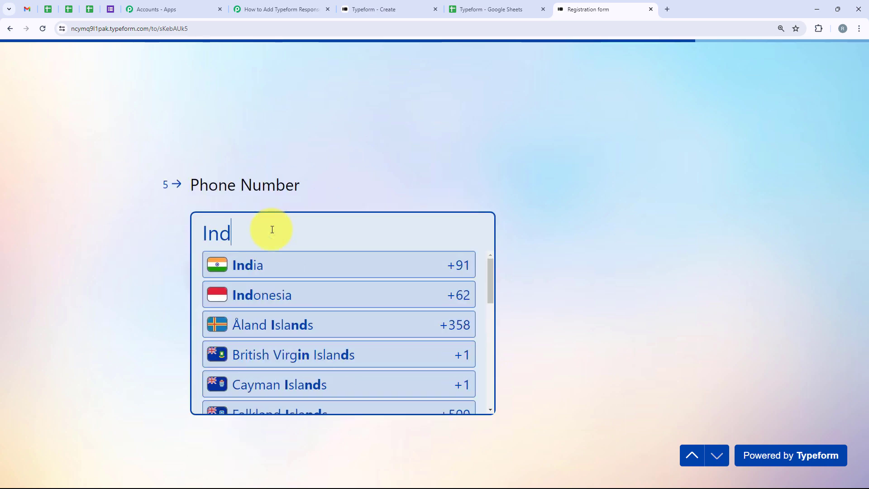
{"action": "key", "text": "Return"}
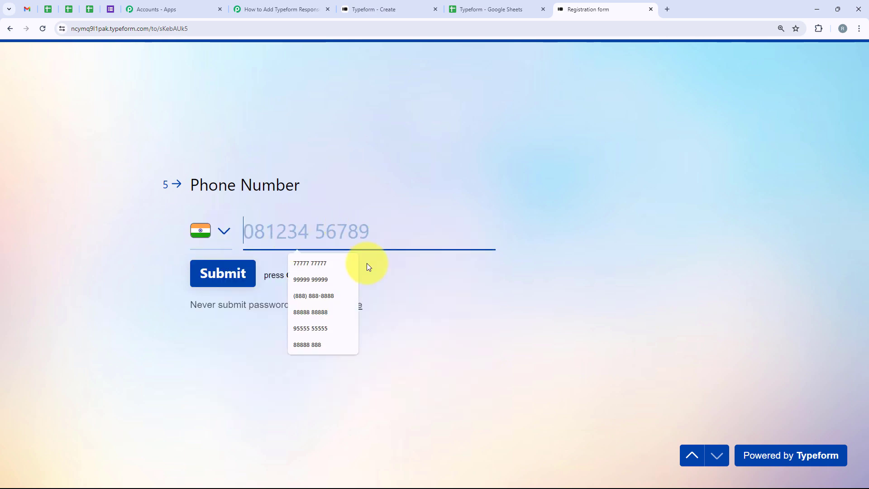
{"action": "left_click", "coordinate": [311, 280]}
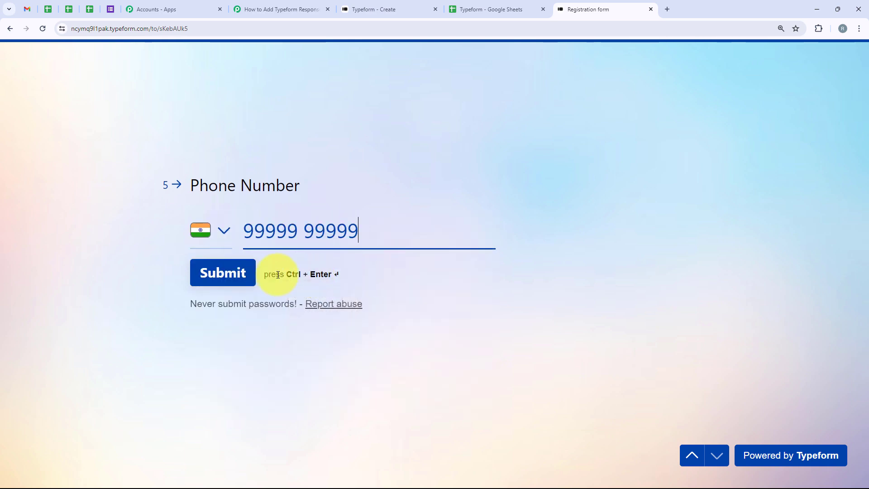
{"action": "left_click", "coordinate": [229, 274]}
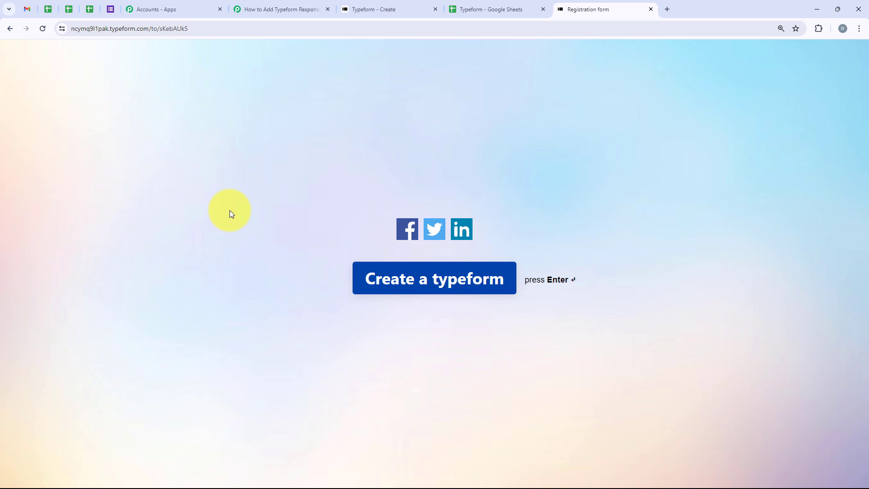
Return to the workflow and review the response fields captured from the Typeform submission.
{"action": "left_click", "coordinate": [286, 4]}
{"action": "scroll", "coordinate": [453, 222], "scroll_direction": "down", "scroll_amount": 2}
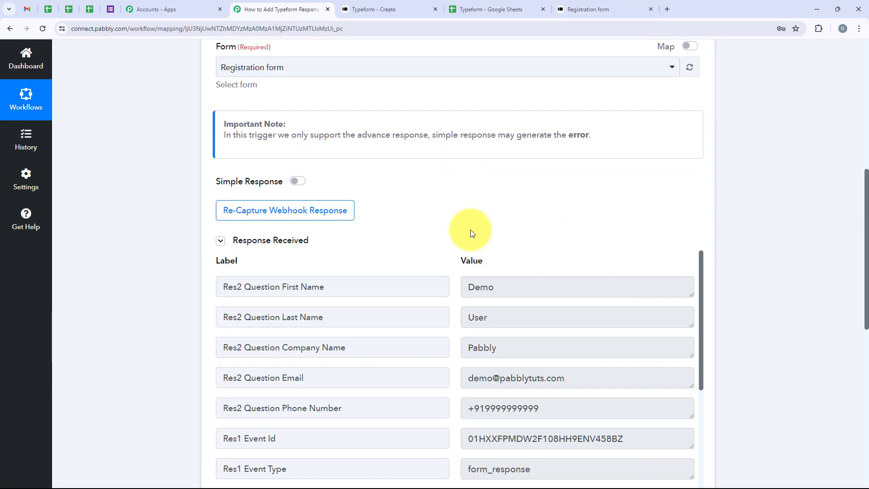
{"action": "scroll", "coordinate": [437, 250], "scroll_direction": "down", "scroll_amount": 2}
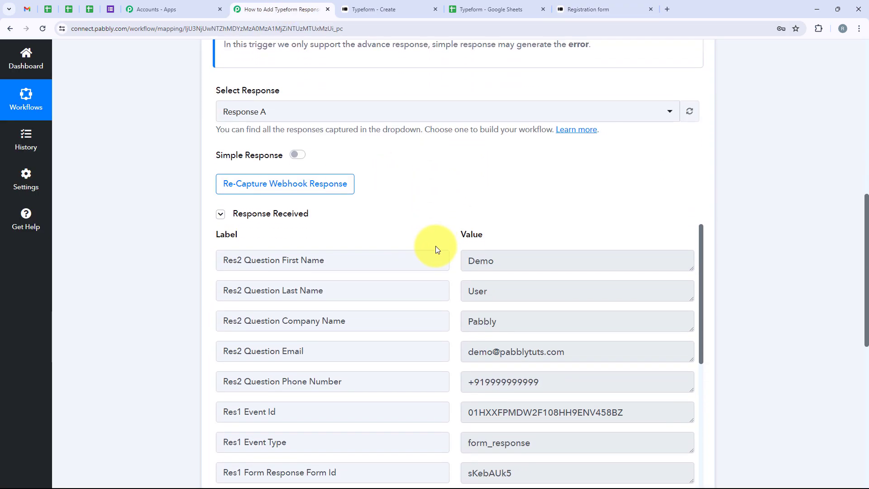
{"action": "scroll", "coordinate": [436, 248], "scroll_direction": "down", "scroll_amount": 1}
{"action": "scroll", "coordinate": [483, 181], "scroll_direction": "down", "scroll_amount": 1}
{"action": "scroll", "coordinate": [526, 208], "scroll_direction": "up", "scroll_amount": 1}
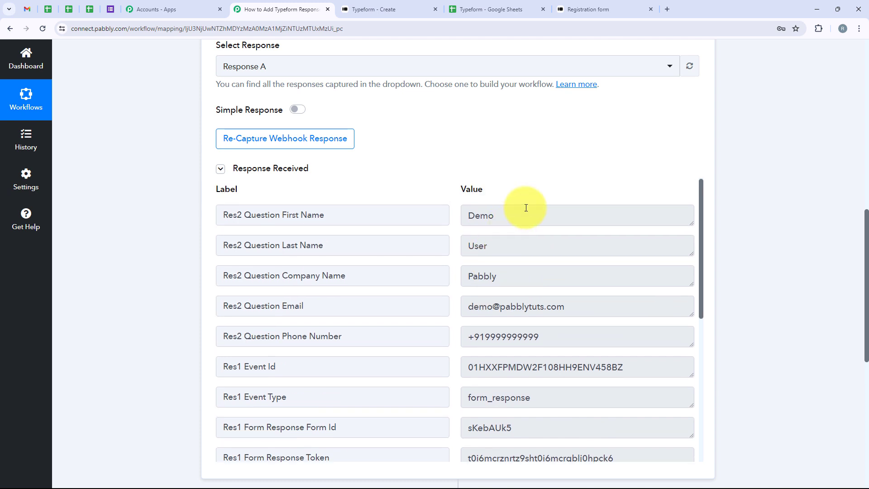
{"action": "left_click_drag", "start_coordinate": [526, 207], "coordinate": [457, 219]}
{"action": "double_click", "coordinate": [505, 246]}
{"action": "left_click_drag", "start_coordinate": [501, 267], "coordinate": [465, 272]}
{"action": "left_click_drag", "start_coordinate": [617, 305], "coordinate": [417, 305]}
{"action": "left_click_drag", "start_coordinate": [541, 336], "coordinate": [393, 333]}
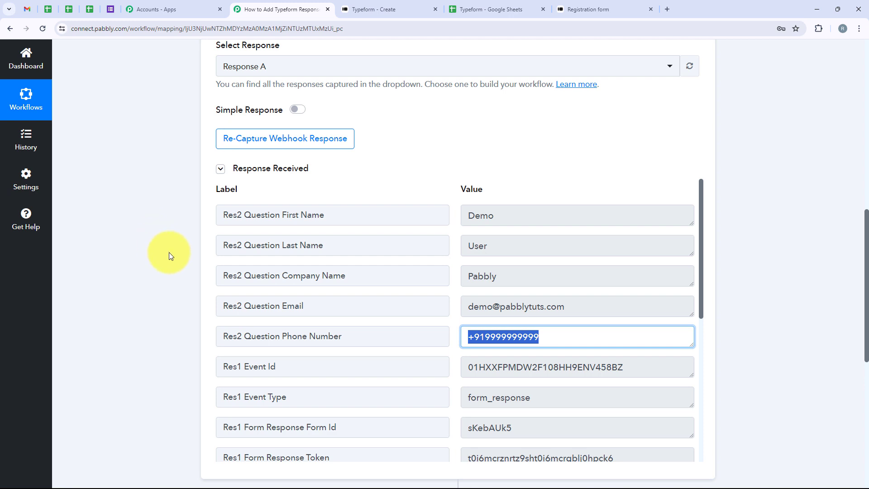
{"action": "left_click", "coordinate": [471, 336]}
{"action": "scroll", "coordinate": [450, 334], "scroll_direction": "down", "scroll_amount": 3}
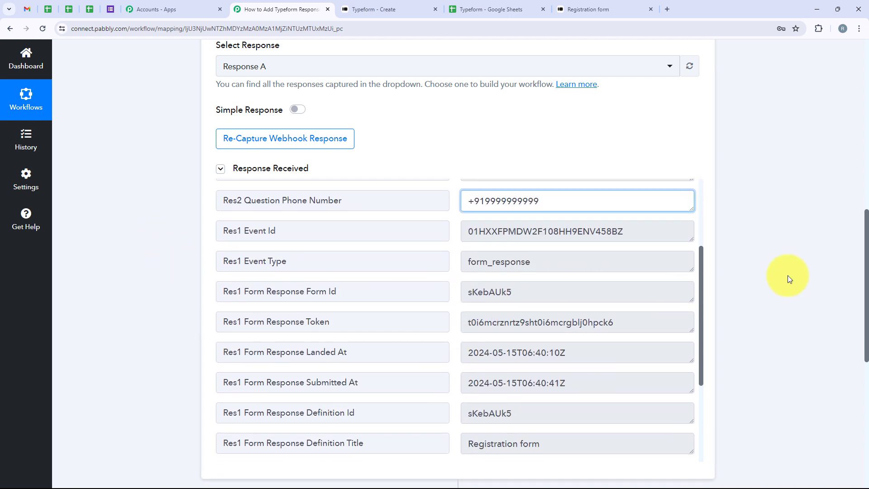
{"action": "scroll", "coordinate": [788, 278], "scroll_direction": "down", "scroll_amount": 3}
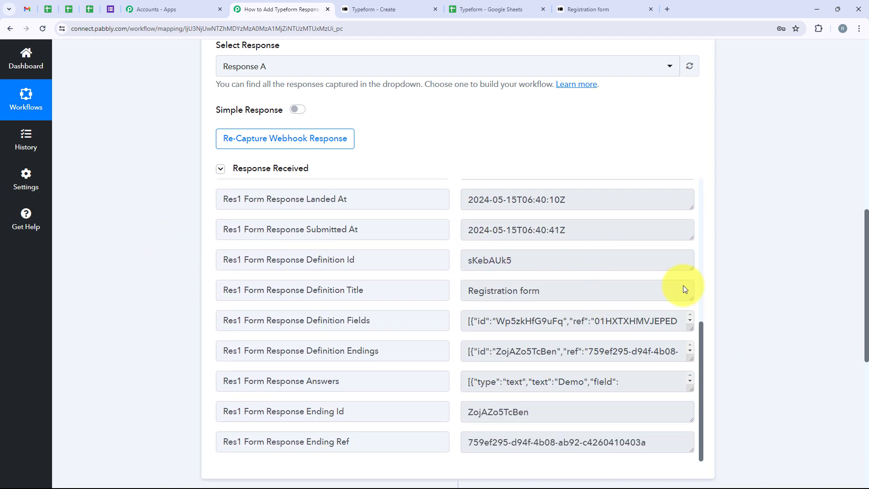
{"action": "scroll", "coordinate": [338, 270], "scroll_direction": "down", "scroll_amount": 6}
Search for Google Sheets and choose it as the action application.
{"action": "left_click", "coordinate": [339, 271]}
{"action": "scroll", "coordinate": [339, 270], "scroll_direction": "up", "scroll_amount": 4}
{"action": "left_click", "coordinate": [238, 228]}
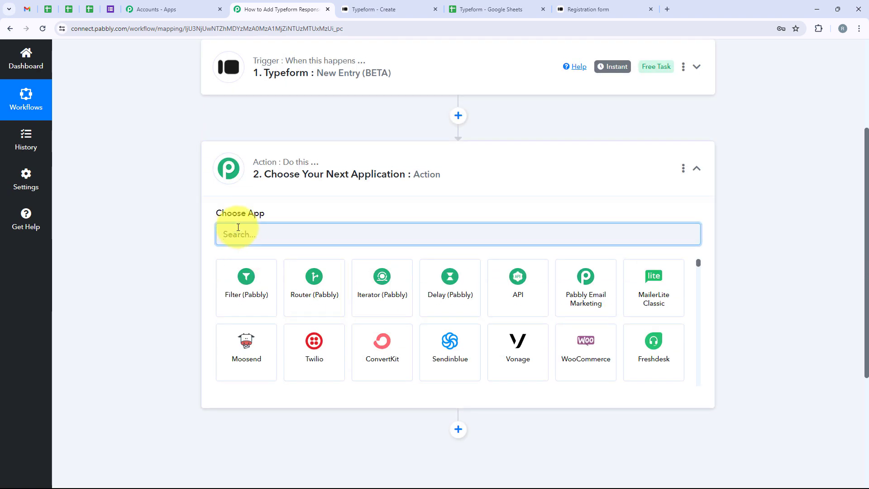
{"action": "type", "text": "Goog"}
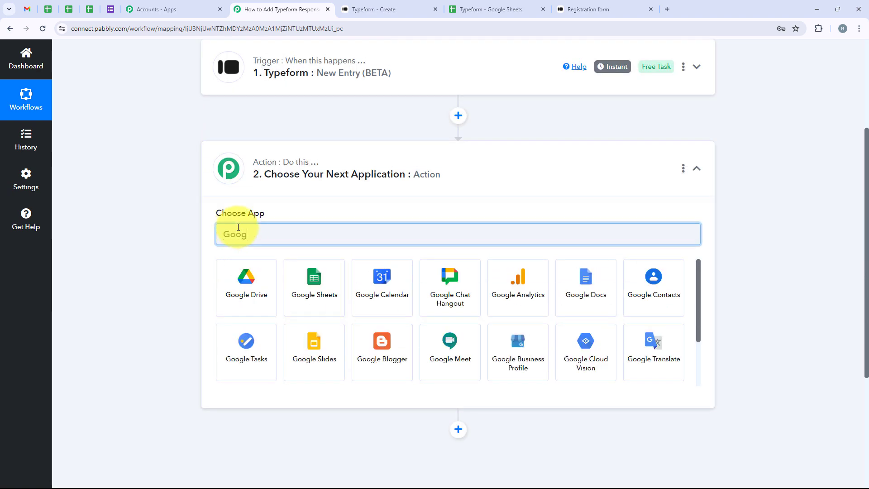
{"action": "type", "text": "le Sheets"}
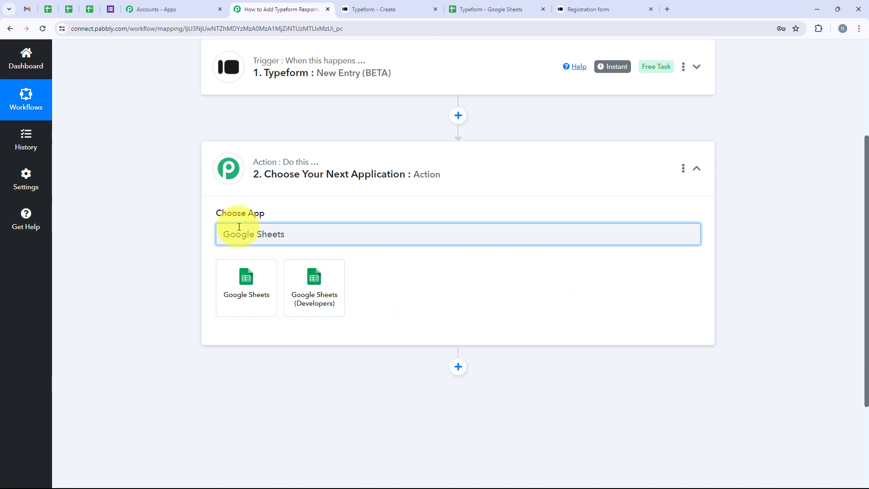
{"action": "left_click_drag", "start_coordinate": [361, 234], "coordinate": [184, 242]}
{"action": "left_click", "coordinate": [233, 281]}
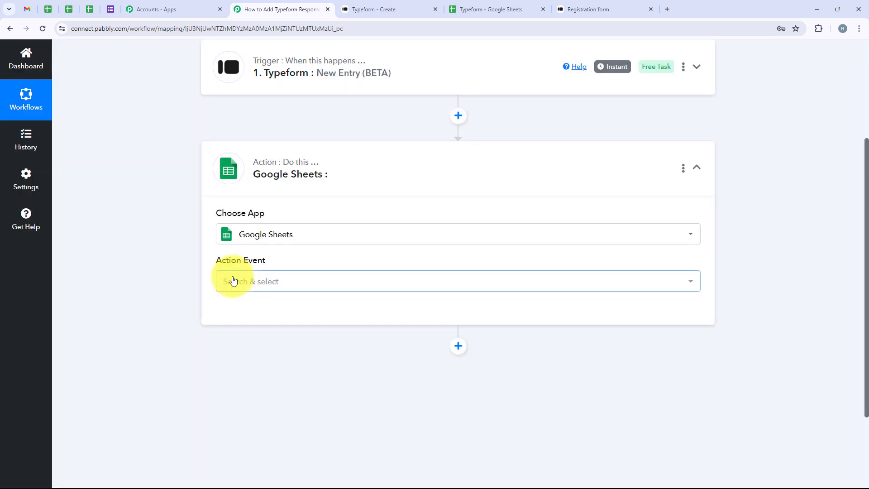
Set the Google Sheets action event to Add New Row.
{"action": "left_click_drag", "start_coordinate": [206, 259], "coordinate": [288, 265]}
{"action": "left_click", "coordinate": [289, 264]}
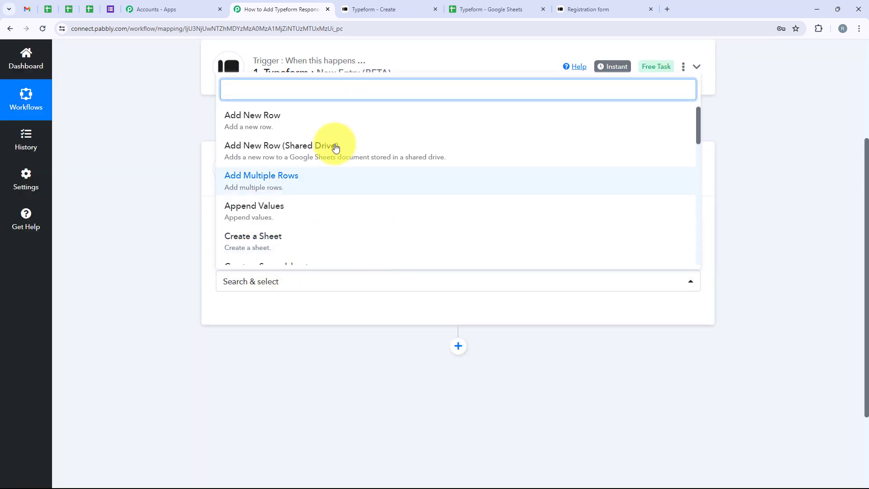
{"action": "left_click", "coordinate": [398, 124]}
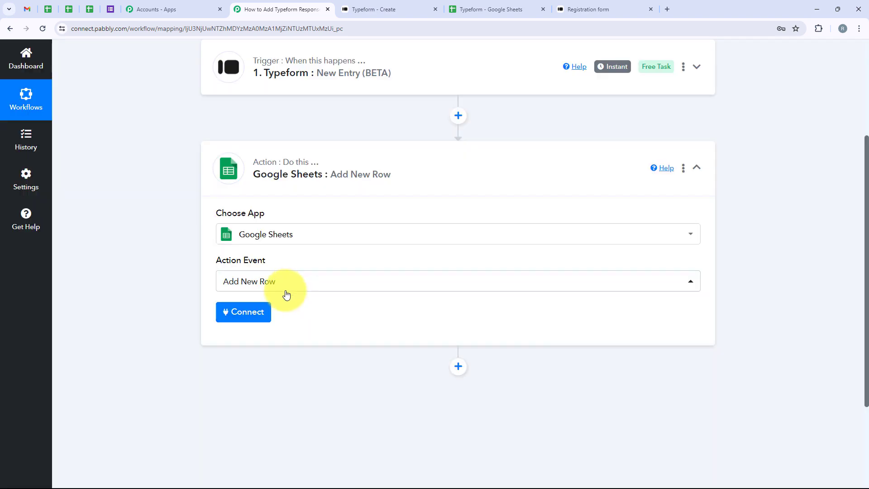
Add a new Google Sheets connection by signing in with Google and allowing Pabbly Connect access.
{"action": "left_click", "coordinate": [237, 309]}
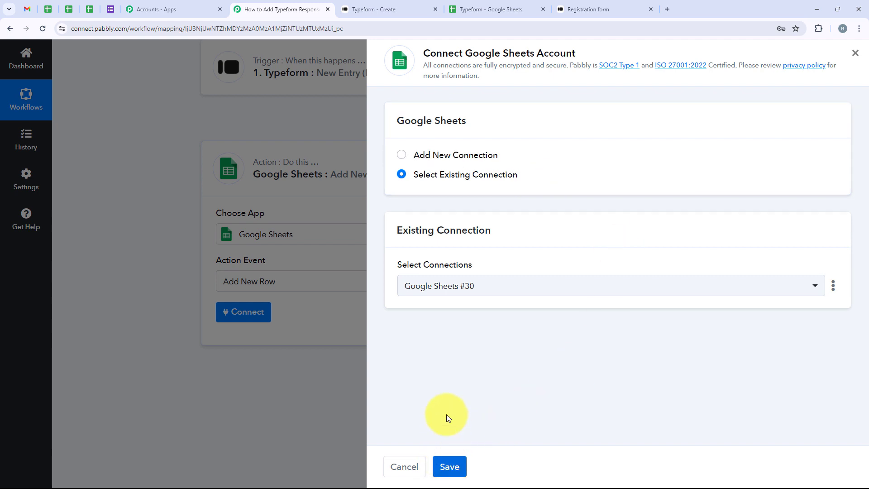
{"action": "left_click", "coordinate": [402, 154]}
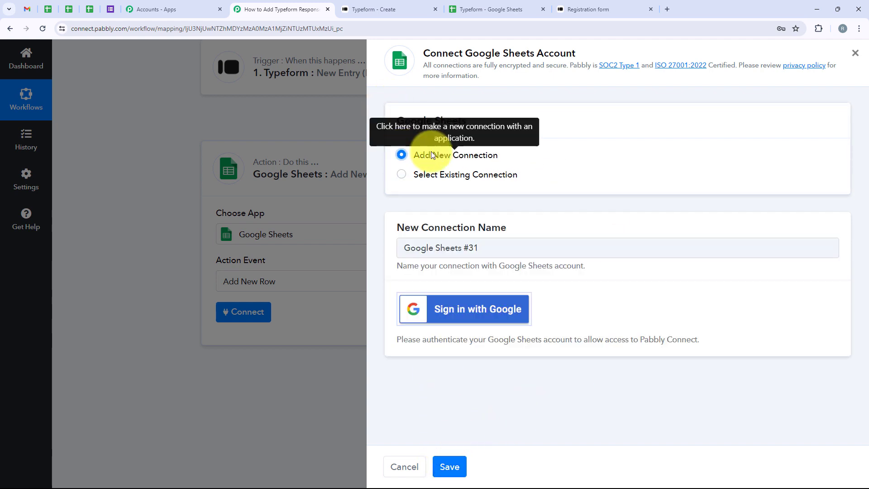
{"action": "left_click", "coordinate": [492, 308]}
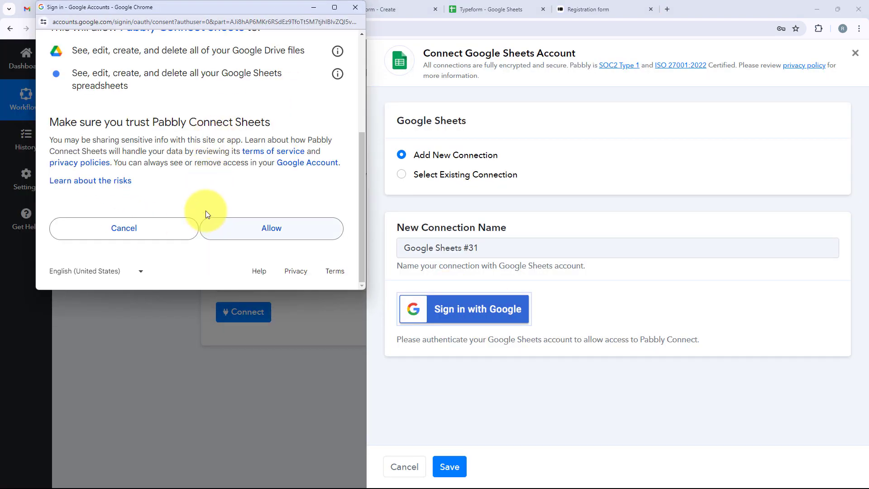
{"action": "left_click", "coordinate": [288, 235]}
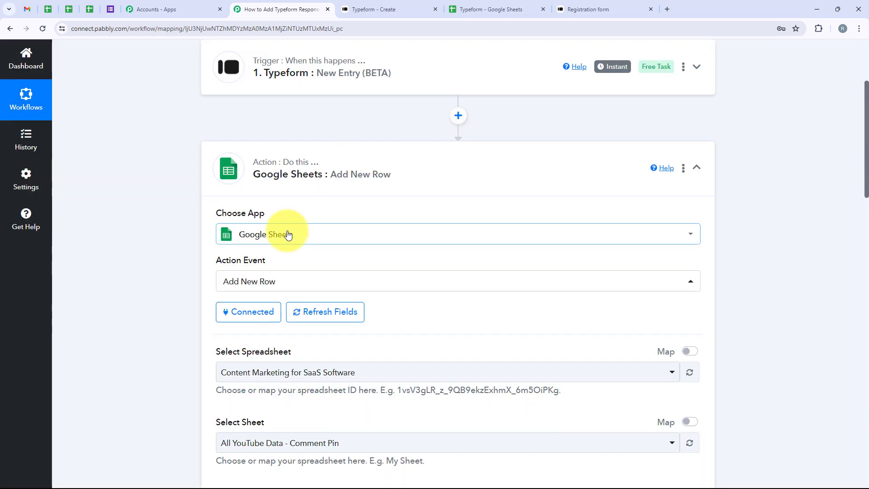
{"action": "scroll", "coordinate": [288, 234], "scroll_direction": "down", "scroll_amount": 5}
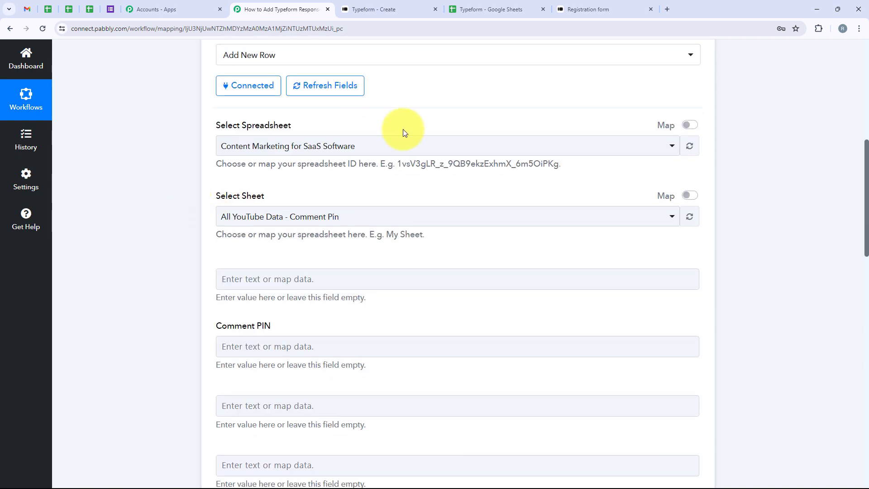
Compare with the response spreadsheet and select Typeform as the target spreadsheet.
{"action": "left_click", "coordinate": [487, 9]}
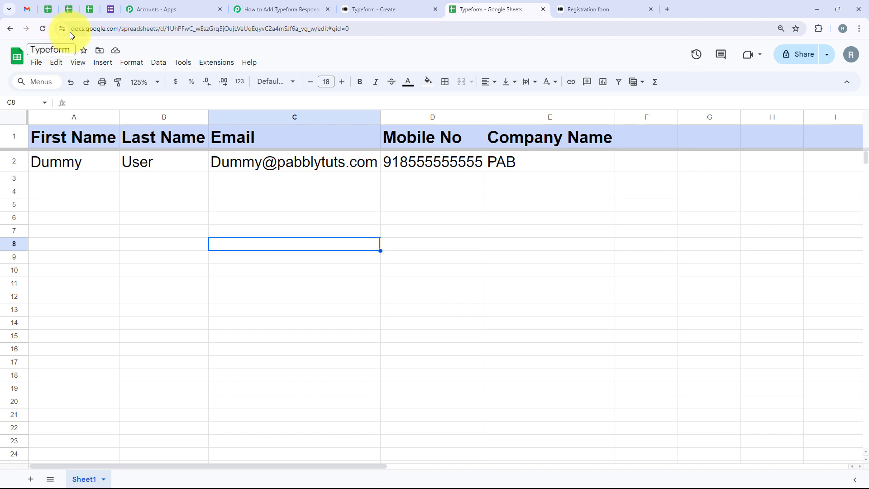
{"action": "left_click", "coordinate": [247, 8]}
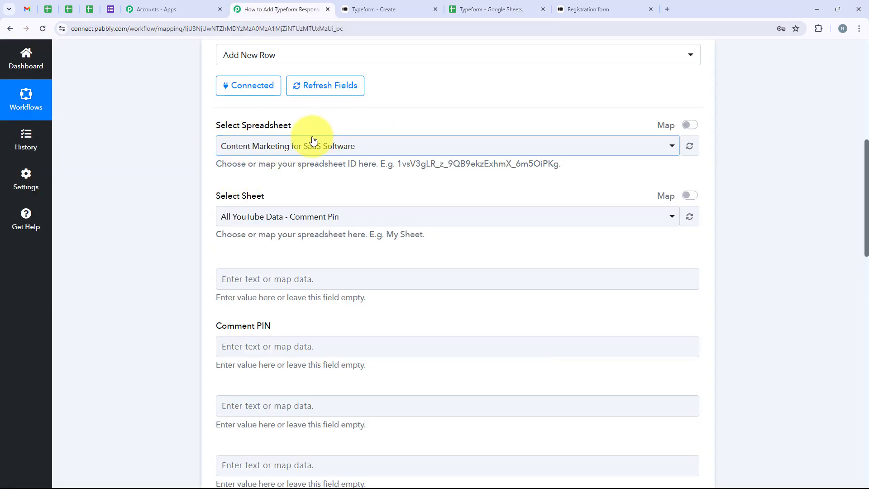
{"action": "left_click", "coordinate": [491, 8]}
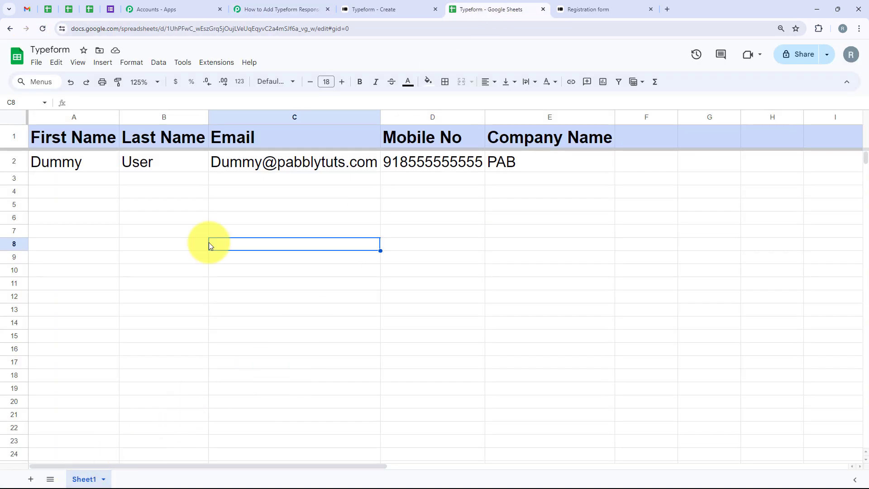
{"action": "left_click", "coordinate": [280, 7]}
{"action": "left_click", "coordinate": [237, 146]}
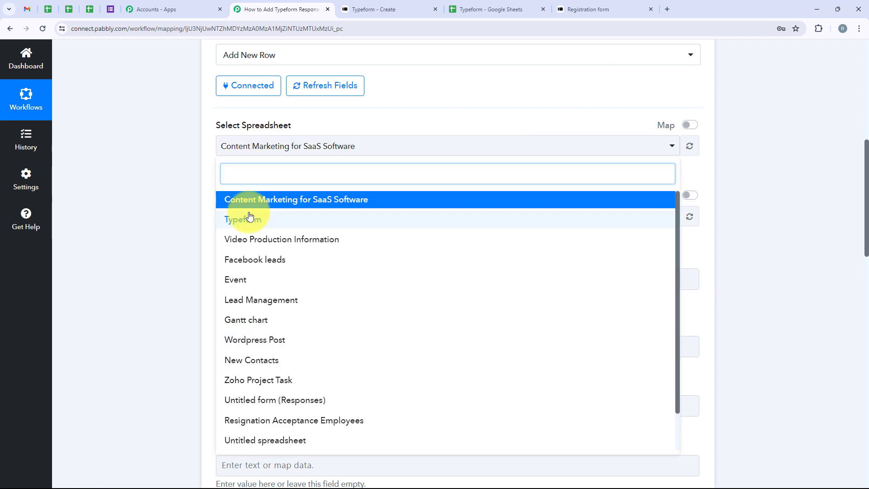
{"action": "left_click", "coordinate": [248, 217]}
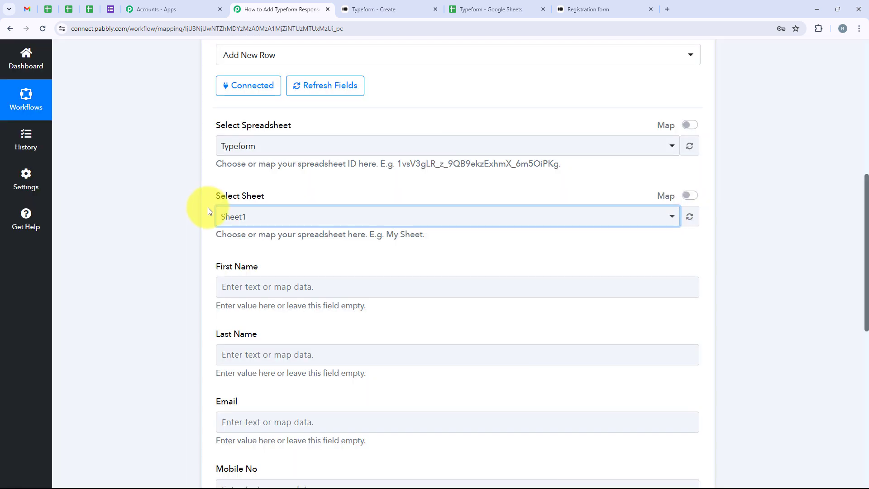
Check the Sheet1 worksheet selection and compare the spreadsheet's column headers with the listed row fields.
{"action": "left_click", "coordinate": [243, 211]}
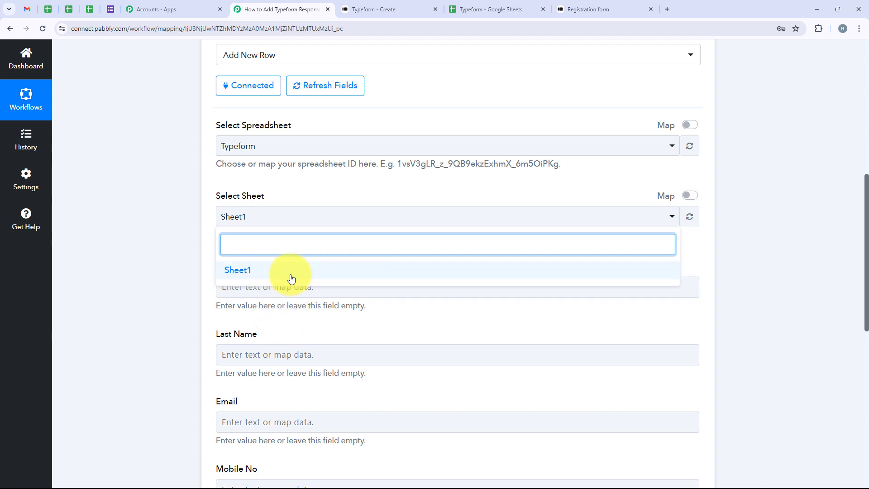
{"action": "left_click", "coordinate": [492, 9]}
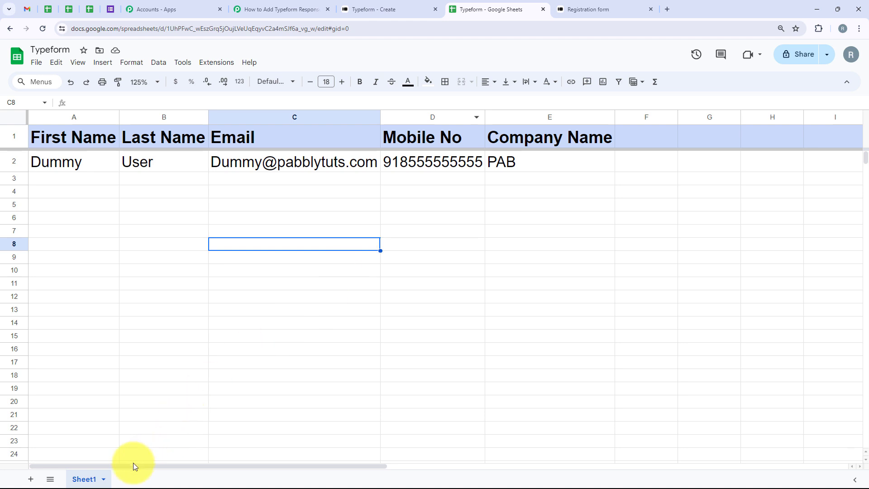
{"action": "left_click", "coordinate": [280, 10]}
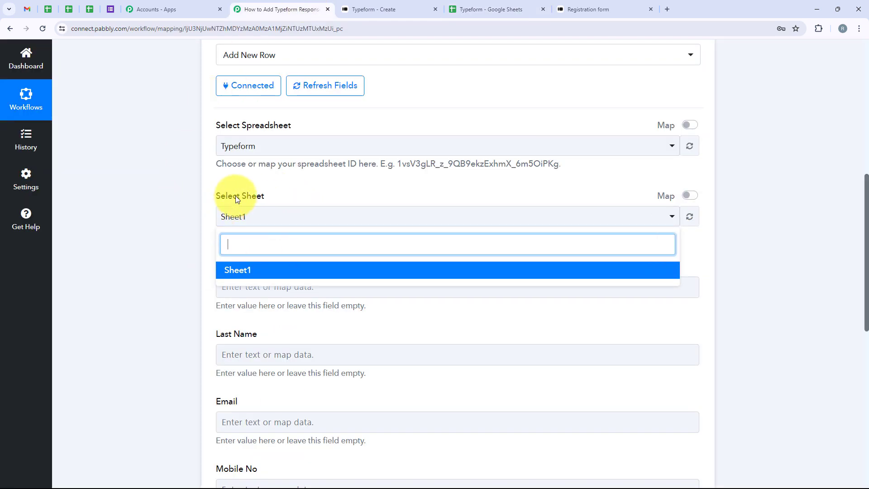
{"action": "left_click", "coordinate": [101, 55]}
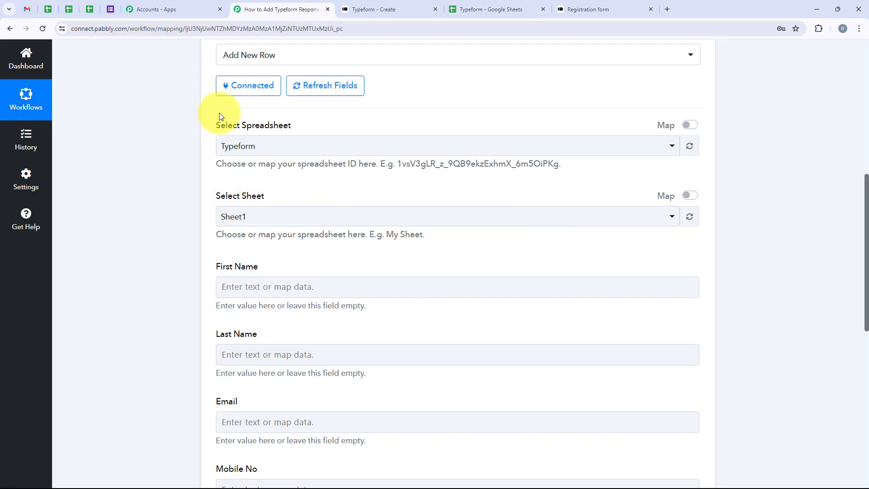
{"action": "scroll", "coordinate": [159, 208], "scroll_direction": "down", "scroll_amount": 3}
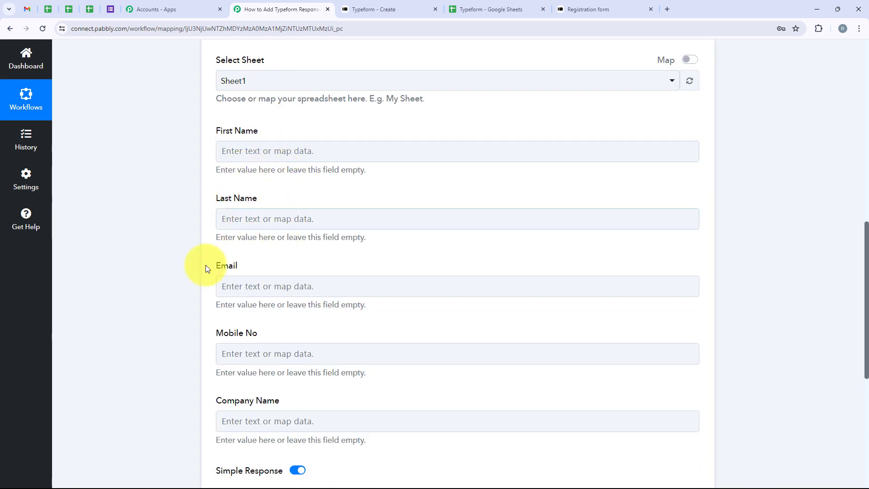
{"action": "left_click", "coordinate": [492, 9]}
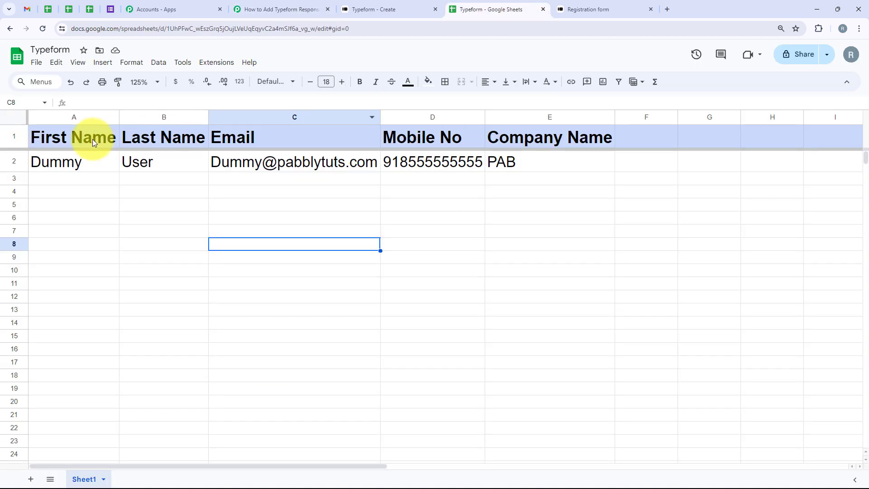
{"action": "left_click_drag", "start_coordinate": [94, 143], "coordinate": [540, 135]}
{"action": "left_click", "coordinate": [512, 213]}
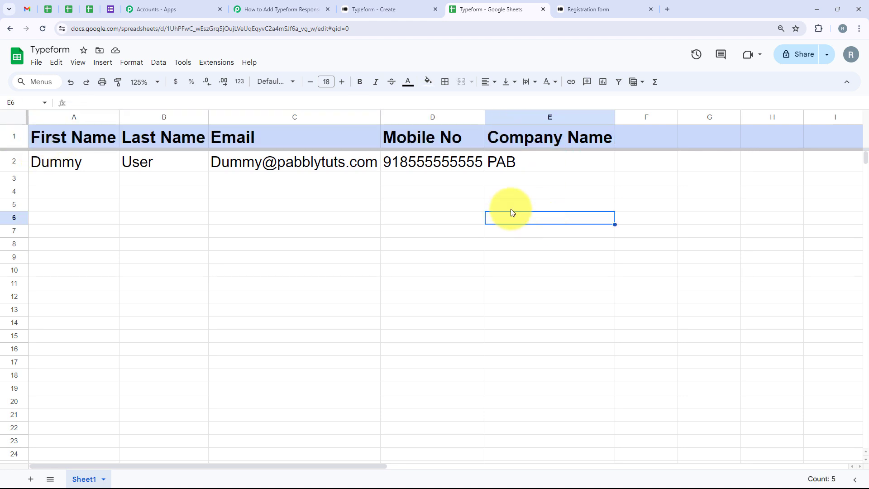
{"action": "left_click", "coordinate": [243, 5]}
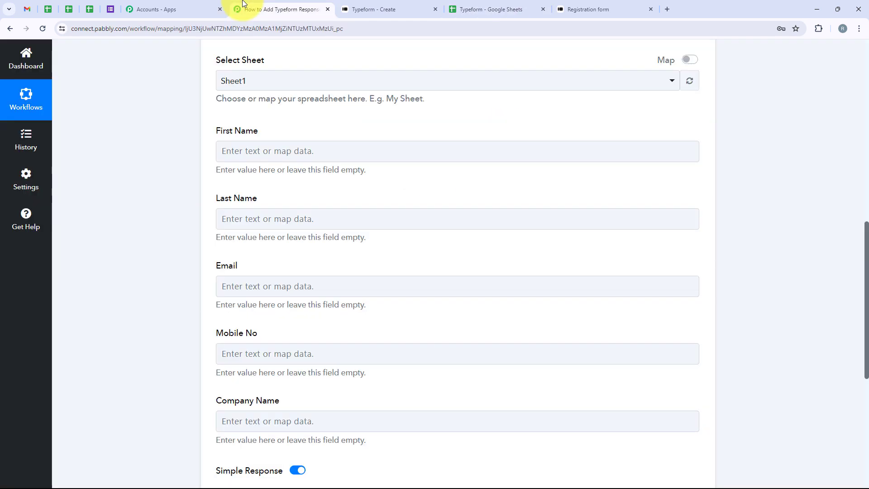
Map the First Name field to the Typeform First Name answer, searching the previous step data for Name.
{"action": "left_click", "coordinate": [240, 152]}
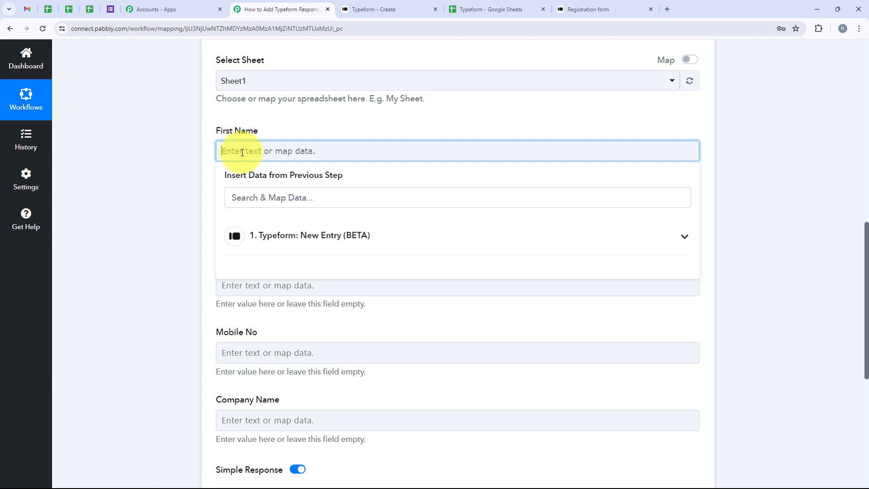
{"action": "left_click", "coordinate": [393, 241]}
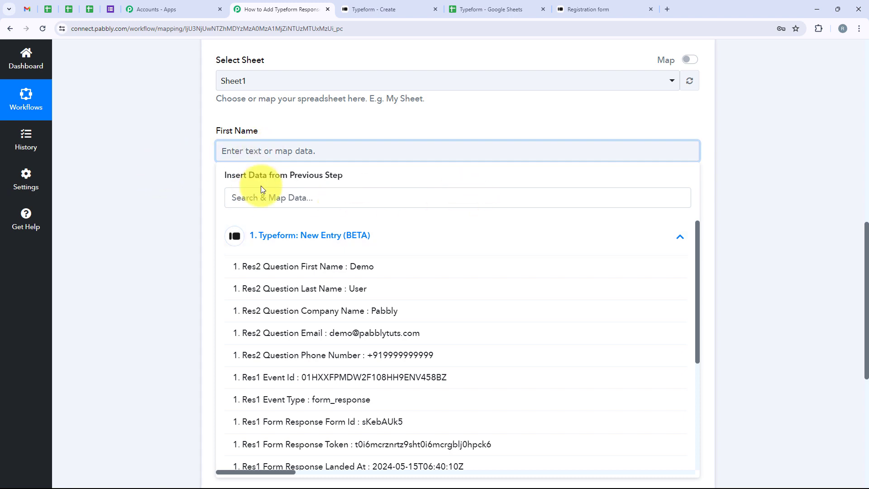
{"action": "left_click", "coordinate": [260, 198]}
{"action": "type", "text": "Name"}
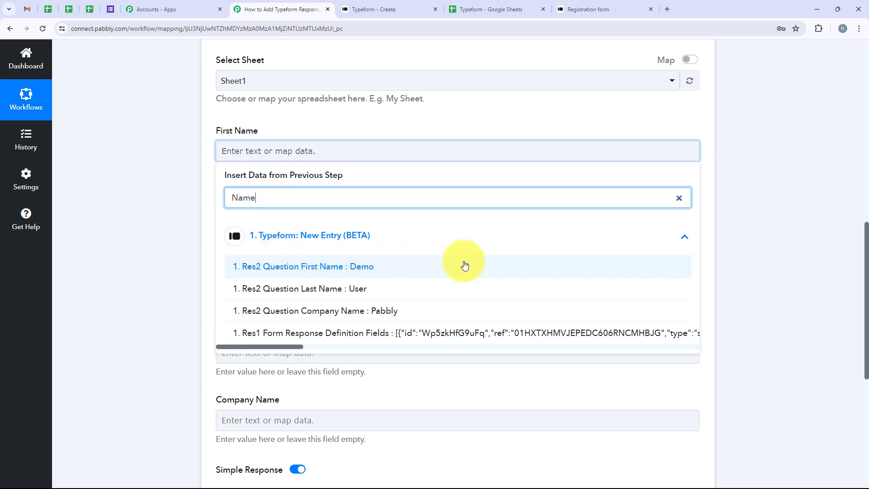
{"action": "left_click", "coordinate": [519, 263]}
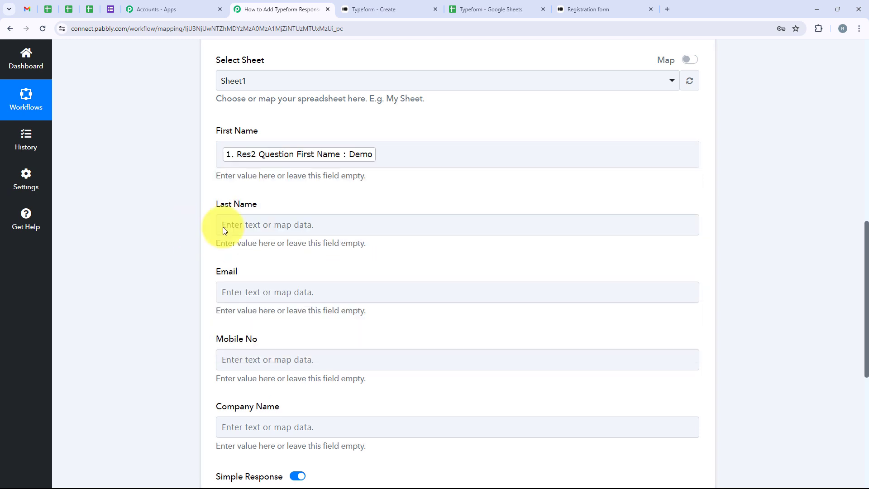
Map the Last Name field to the Typeform Last Name answer.
{"action": "left_click", "coordinate": [222, 225]}
{"action": "left_click", "coordinate": [285, 270]}
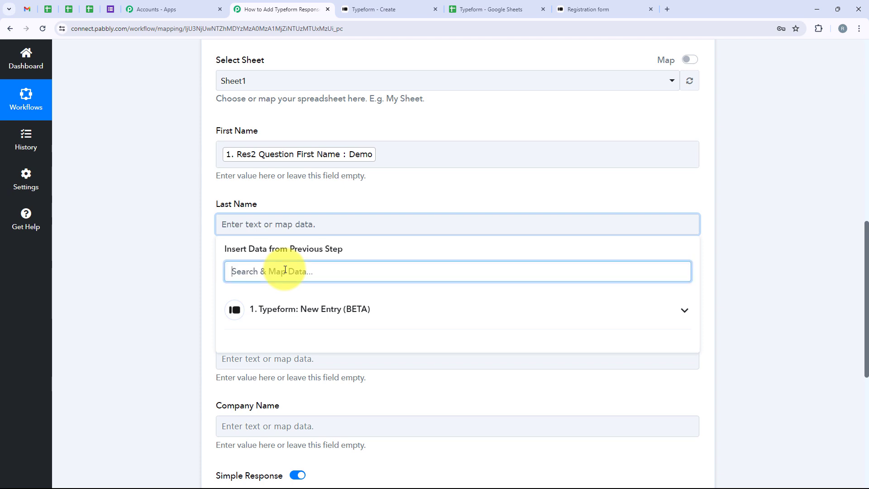
{"action": "type", "text": "Last"}
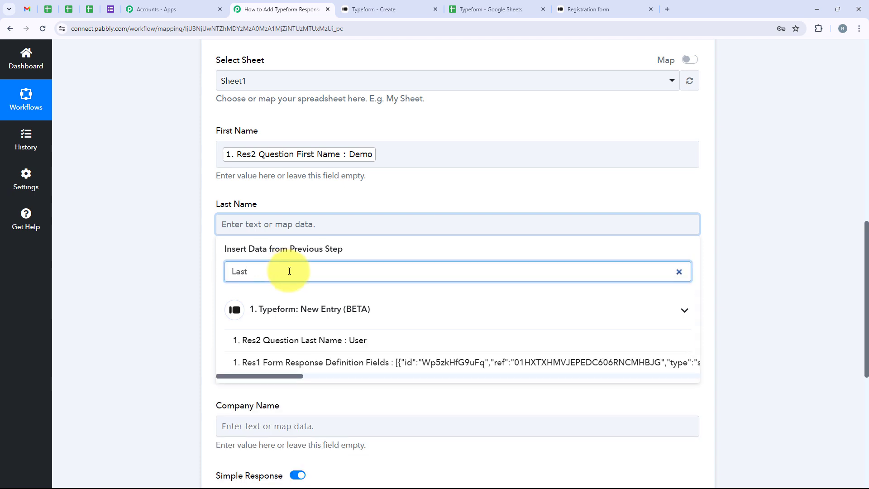
{"action": "left_click", "coordinate": [306, 340]}
{"action": "scroll", "coordinate": [175, 270], "scroll_direction": "down", "scroll_amount": 1}
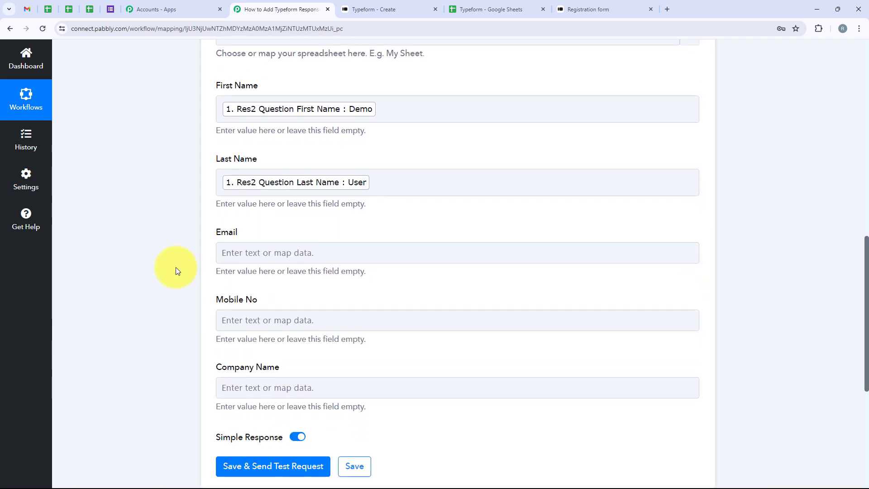
Map the Email field to the Typeform Email answer.
{"action": "left_click", "coordinate": [280, 253]}
{"action": "scroll", "coordinate": [277, 251], "scroll_direction": "down", "scroll_amount": 5}
{"action": "left_click", "coordinate": [266, 75]}
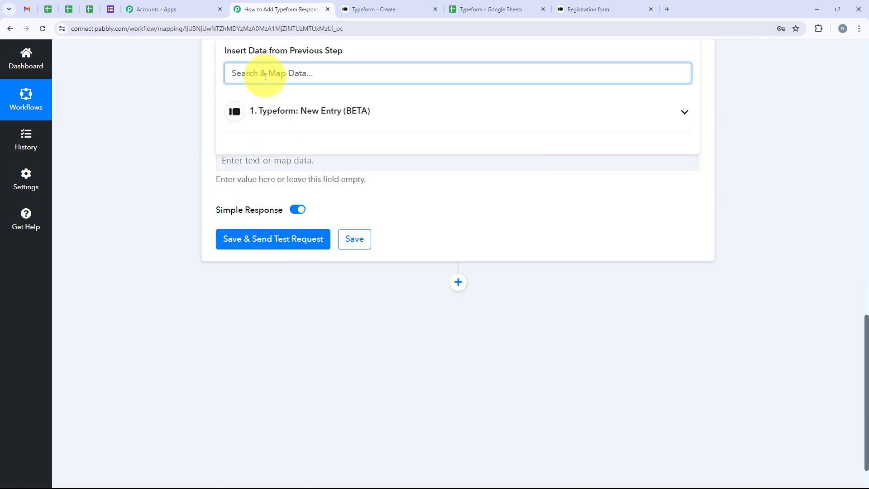
{"action": "type", "text": "ema"}
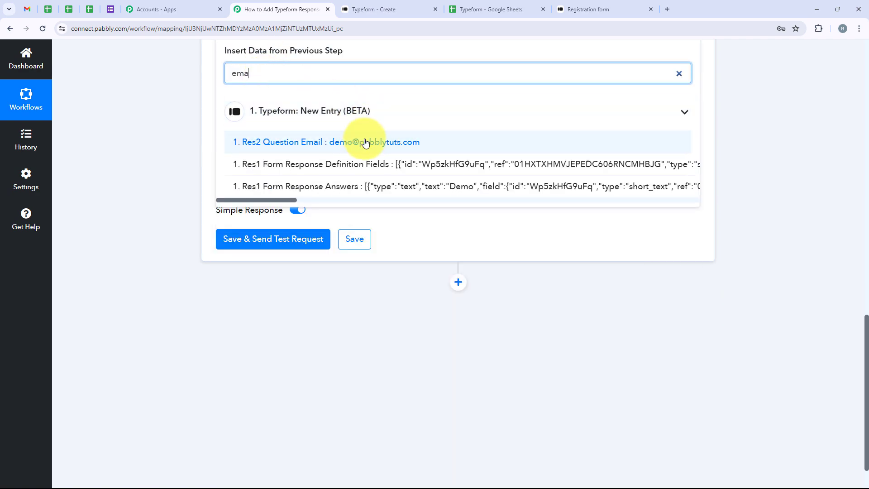
{"action": "left_click", "coordinate": [301, 142]}
{"action": "scroll", "coordinate": [334, 175], "scroll_direction": "up", "scroll_amount": 2}
{"action": "left_click", "coordinate": [197, 113]}
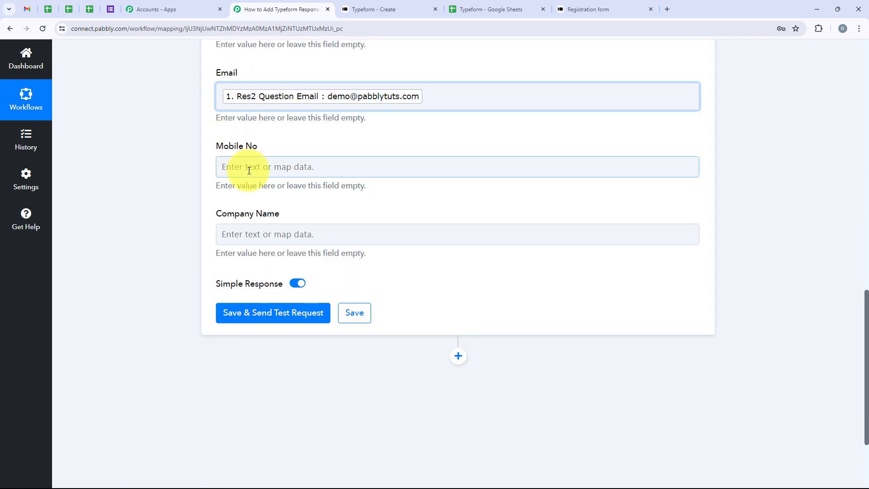
Map the Mobile No field to the Typeform Phone Number answer.
{"action": "left_click", "coordinate": [248, 167]}
{"action": "left_click", "coordinate": [264, 214]}
{"action": "type", "text": "Phone"}
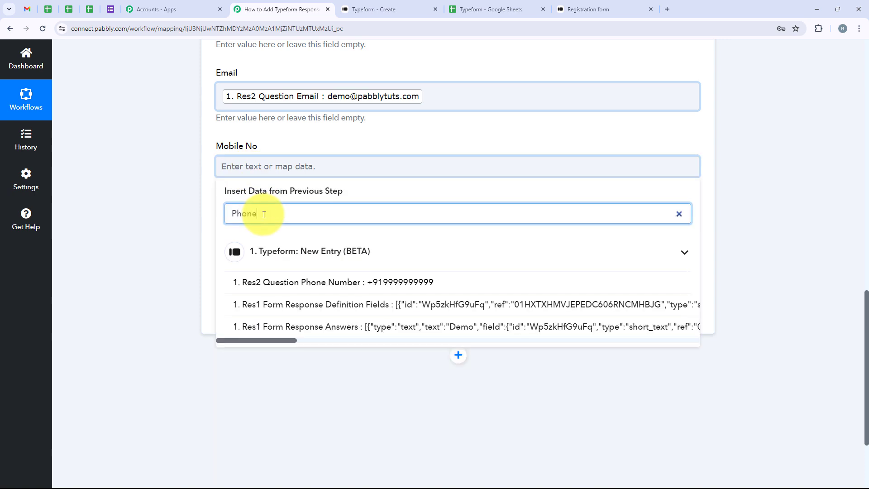
{"action": "scroll", "coordinate": [311, 258], "scroll_direction": "down", "scroll_amount": 2}
{"action": "left_click", "coordinate": [254, 191]}
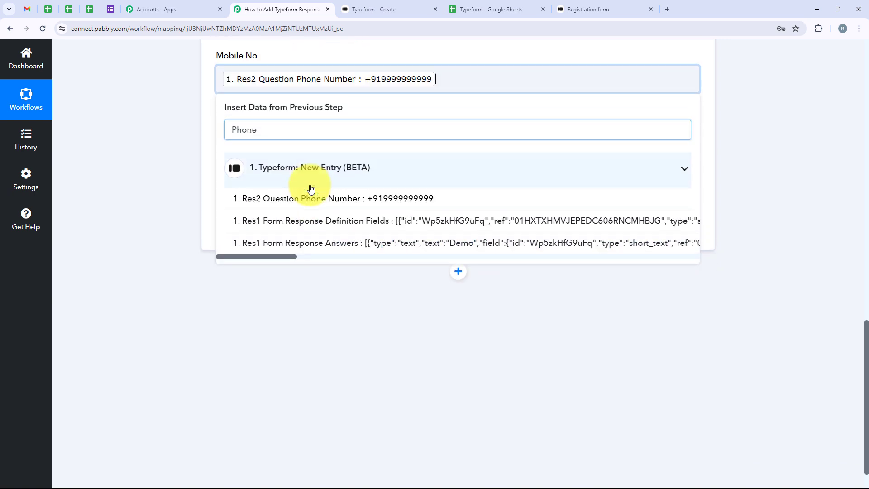
{"action": "left_click", "coordinate": [202, 206]}
Map the Company Name field to the Typeform Company Name answer.
{"action": "left_click", "coordinate": [253, 154]}
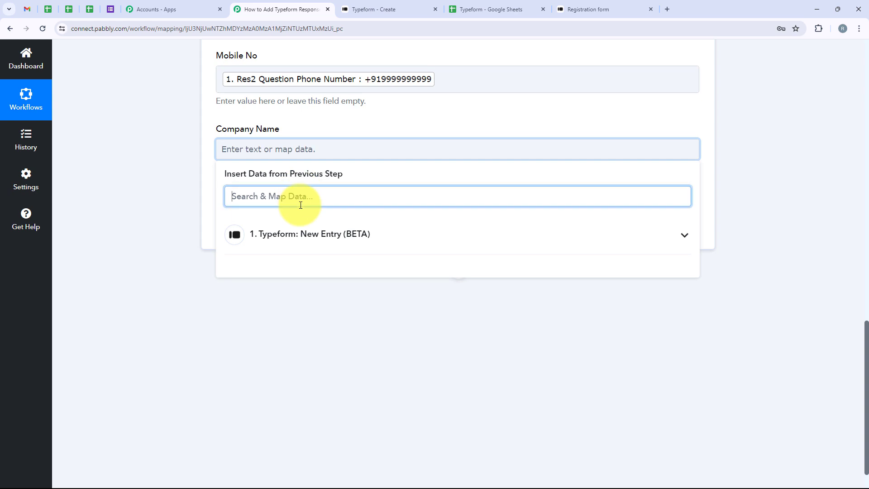
{"action": "type", "text": "Compa"}
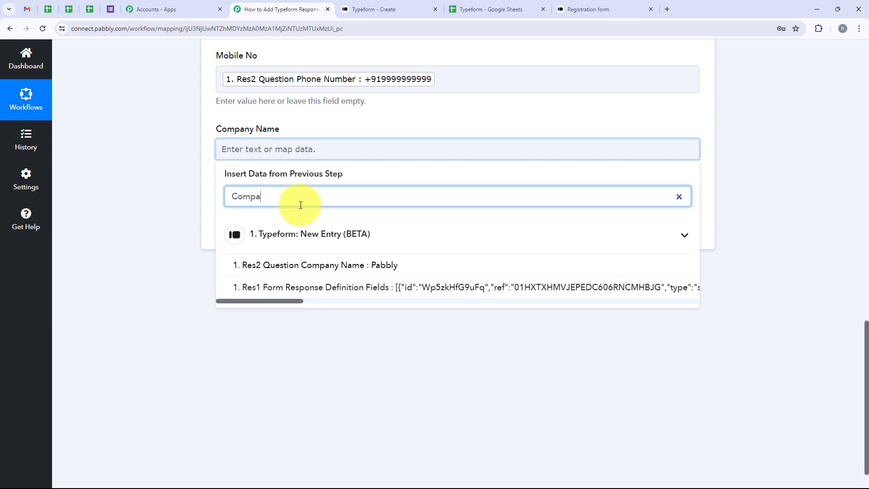
{"action": "left_click", "coordinate": [327, 267]}
{"action": "left_click", "coordinate": [123, 183]}
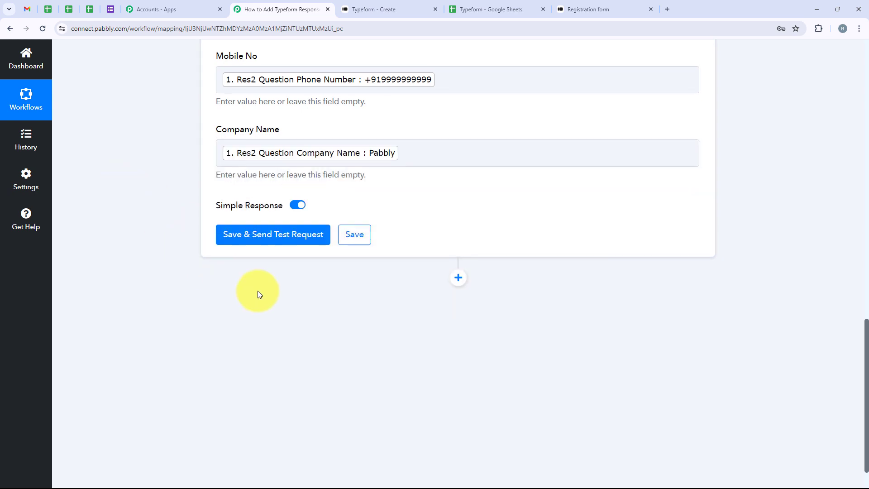
Save the Google Sheets action and send a test request.
{"action": "scroll", "coordinate": [258, 291], "scroll_direction": "up", "scroll_amount": 4}
{"action": "scroll", "coordinate": [326, 130], "scroll_direction": "up", "scroll_amount": 4}
{"action": "scroll", "coordinate": [326, 130], "scroll_direction": "down", "scroll_amount": 8}
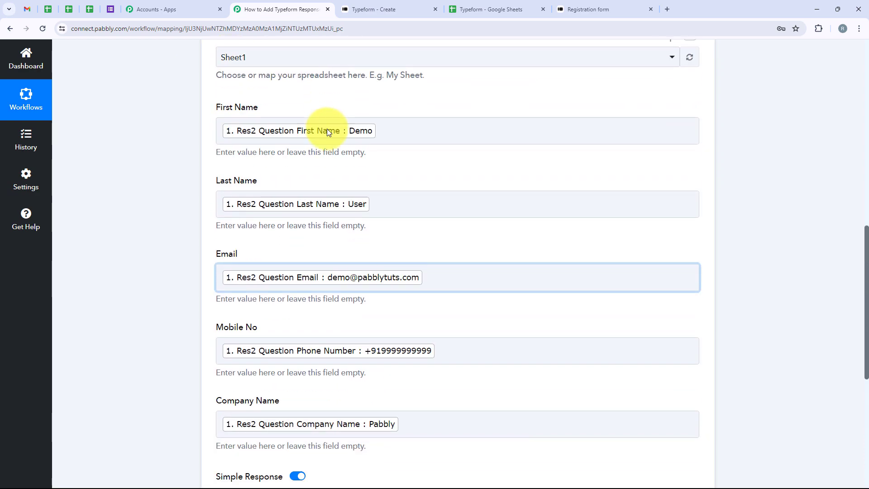
{"action": "left_click", "coordinate": [306, 199]}
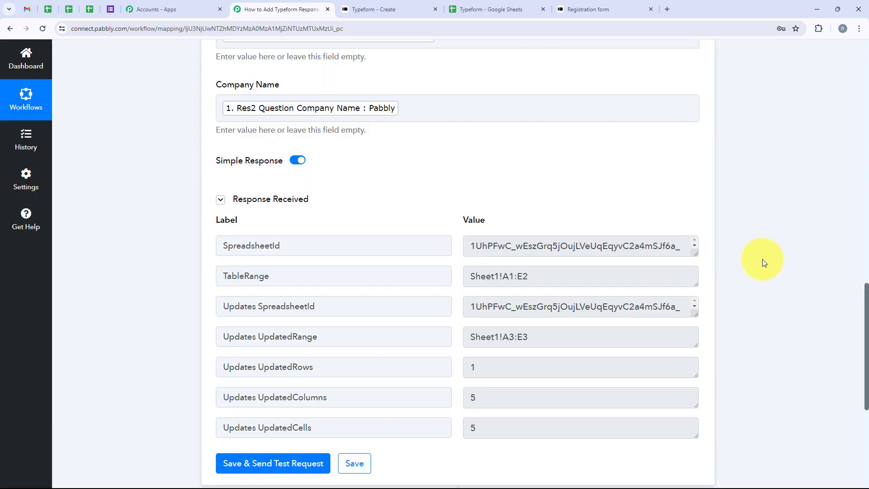
Review the test response and the new row in the Typeform spreadsheet.
{"action": "scroll", "coordinate": [749, 287], "scroll_direction": "down", "scroll_amount": 2}
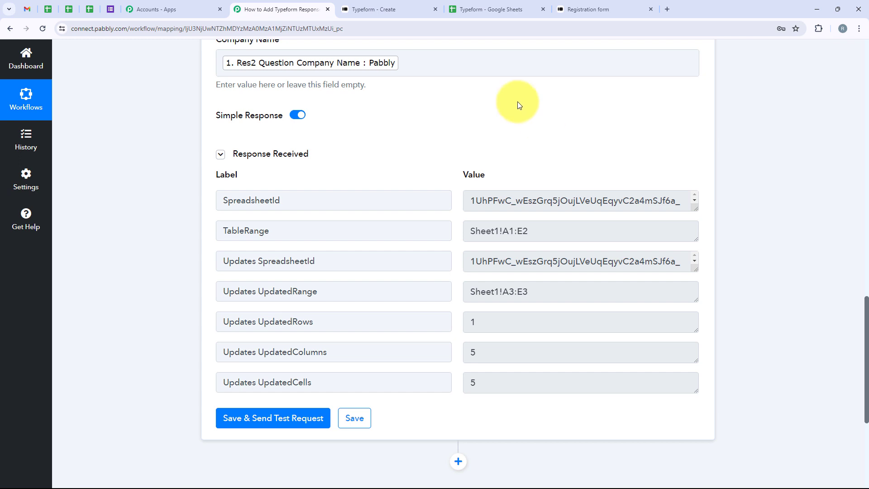
{"action": "left_click", "coordinate": [469, 1]}
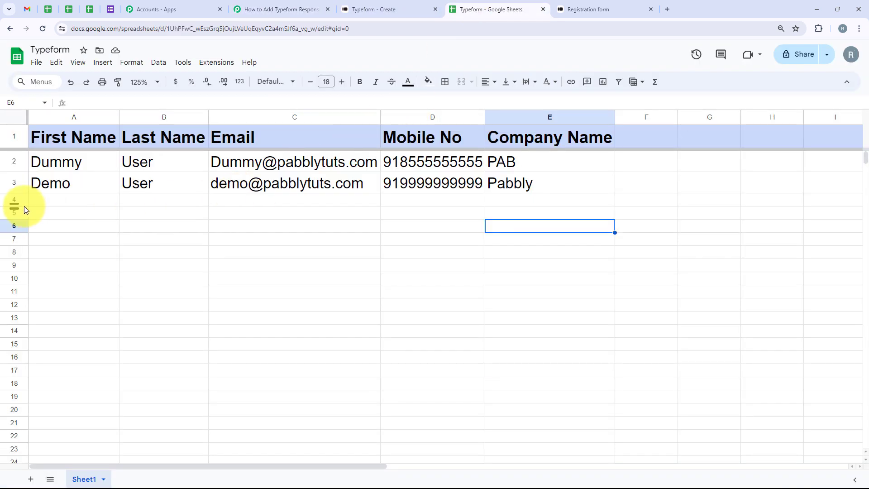
{"action": "left_click", "coordinate": [18, 185]}
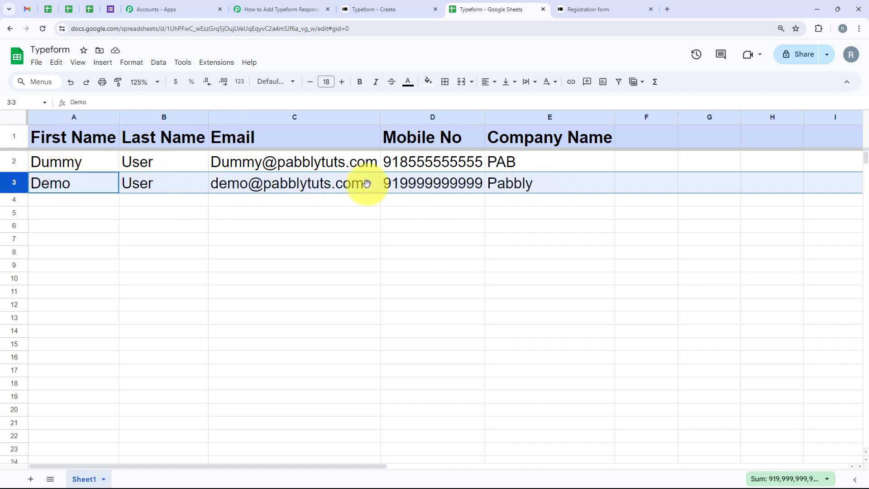
Return to the workflow and collapse the Google Sheets action step.
{"action": "left_click", "coordinate": [297, 4]}
{"action": "scroll", "coordinate": [159, 91], "scroll_direction": "up", "scroll_amount": 15}
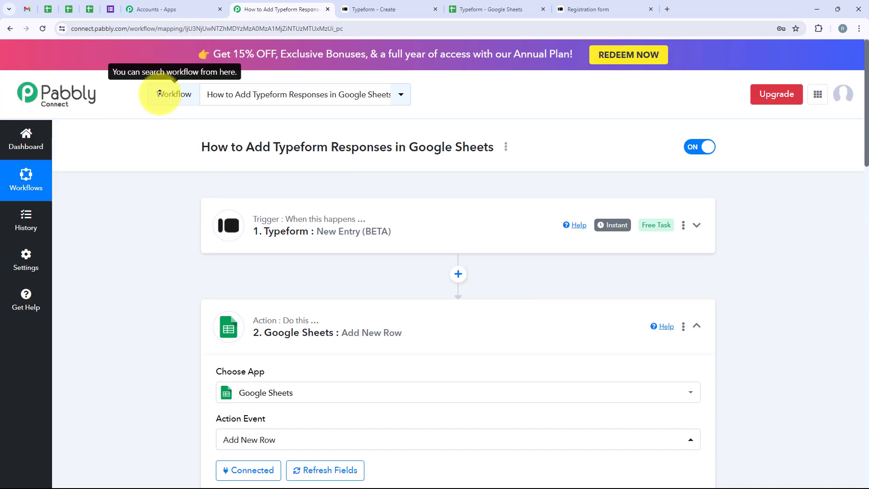
{"action": "left_click", "coordinate": [405, 303]}
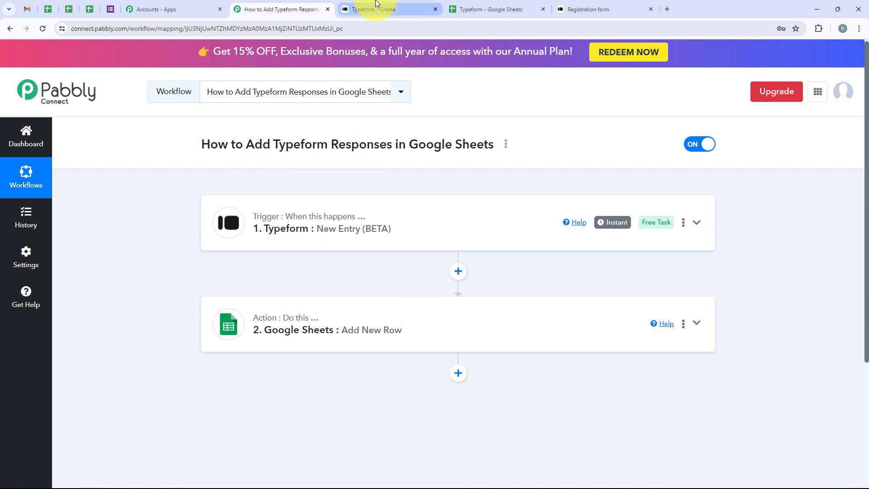
Open the registration form and answer First name with "Test" and Last Name with "User".
{"action": "left_click", "coordinate": [602, 6]}
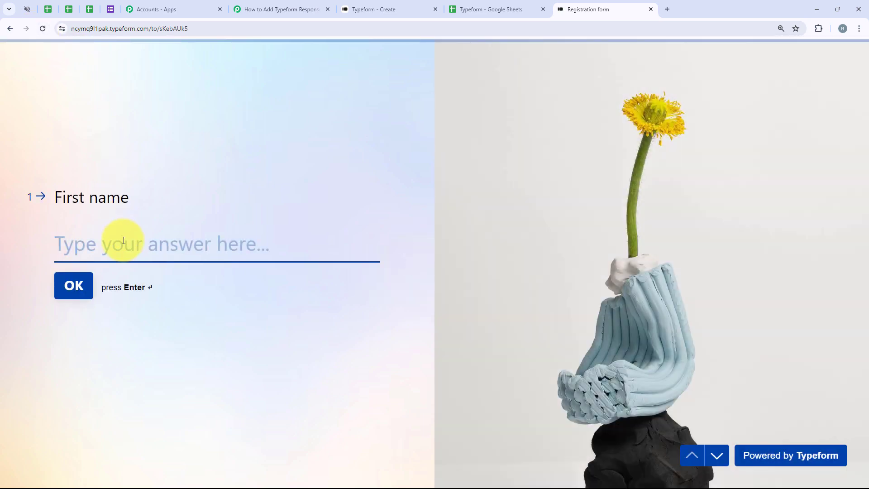
{"action": "type", "text": "Test"}
{"action": "key", "text": "Return"}
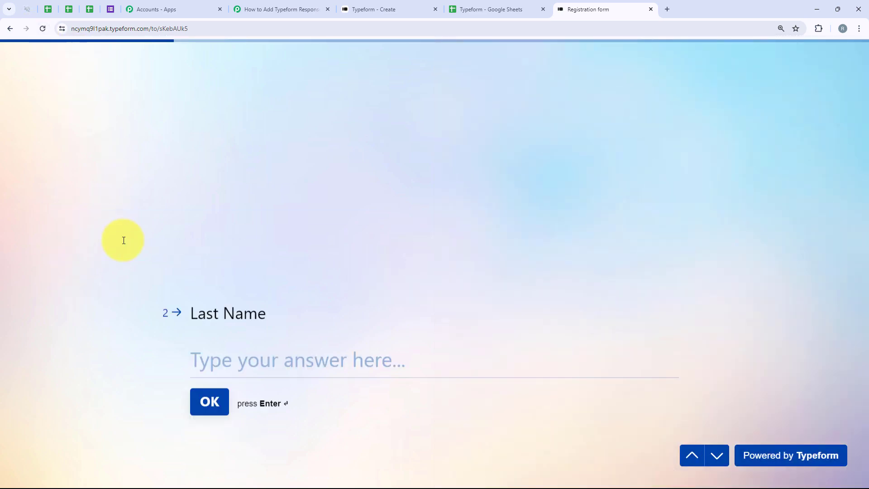
{"action": "type", "text": "User"}
{"action": "key", "text": "Return"}
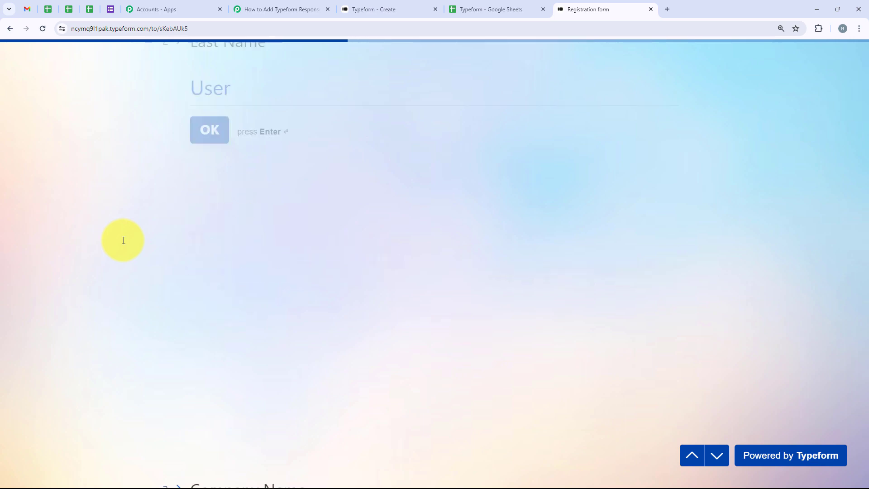
Answer Company Name with "Pabbly Connect" and paste the respondent's email address into the Email question.
{"action": "type", "text": "Pa"}
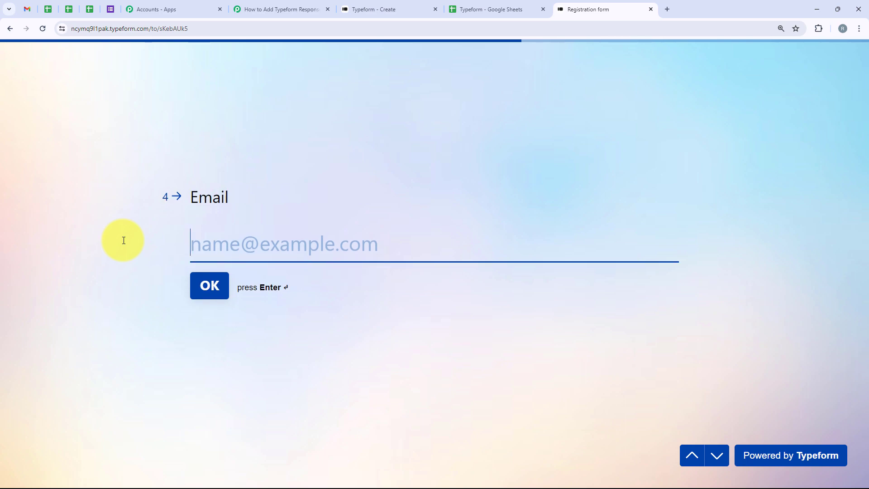
{"action": "key", "text": "ctrl+v"}
{"action": "key", "text": "Return"}
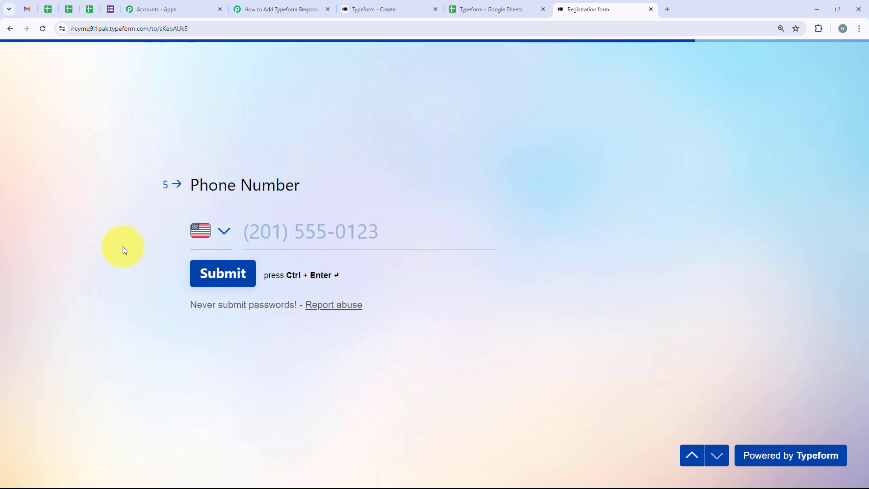
Set the phone country to India, fill in the phone number, and submit the form.
{"action": "left_click", "coordinate": [223, 232]}
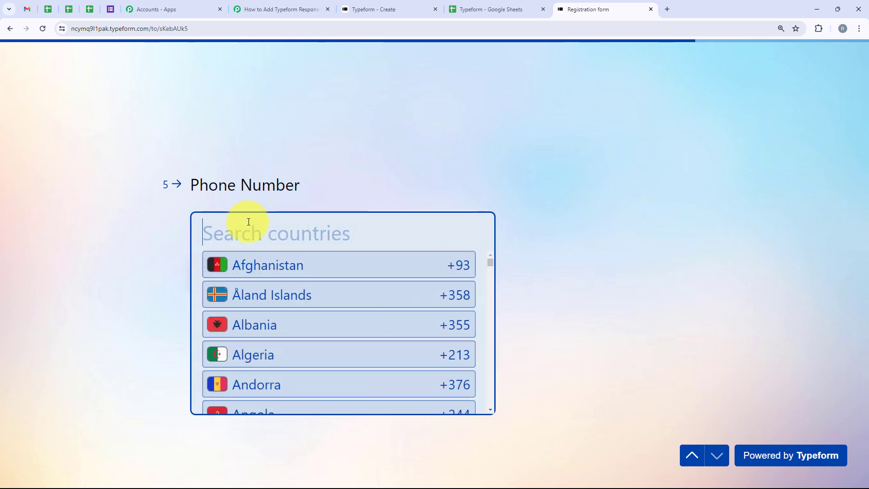
{"action": "type", "text": "Ind"}
{"action": "left_click", "coordinate": [267, 265]}
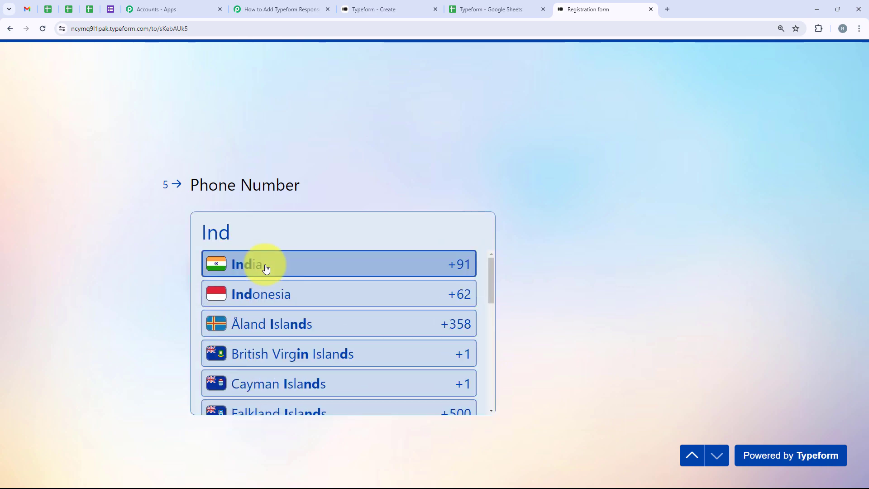
{"action": "left_click", "coordinate": [280, 231]}
{"action": "left_click", "coordinate": [303, 254]}
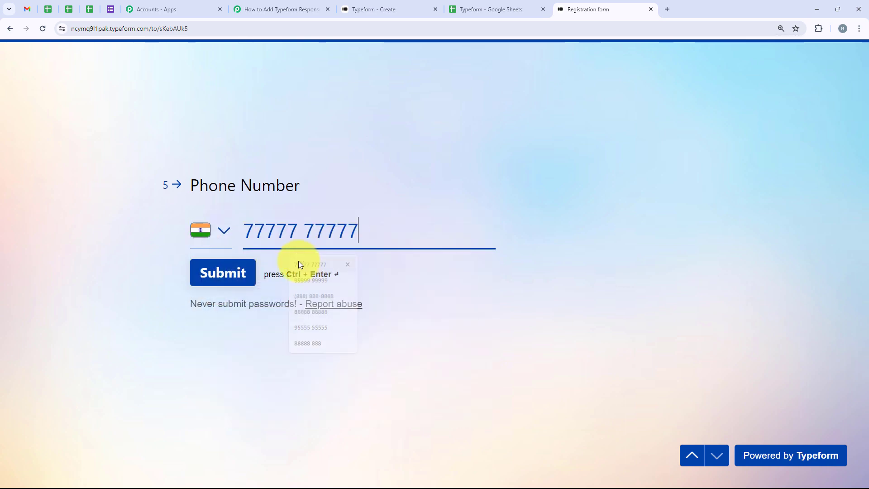
{"action": "left_click", "coordinate": [230, 258]}
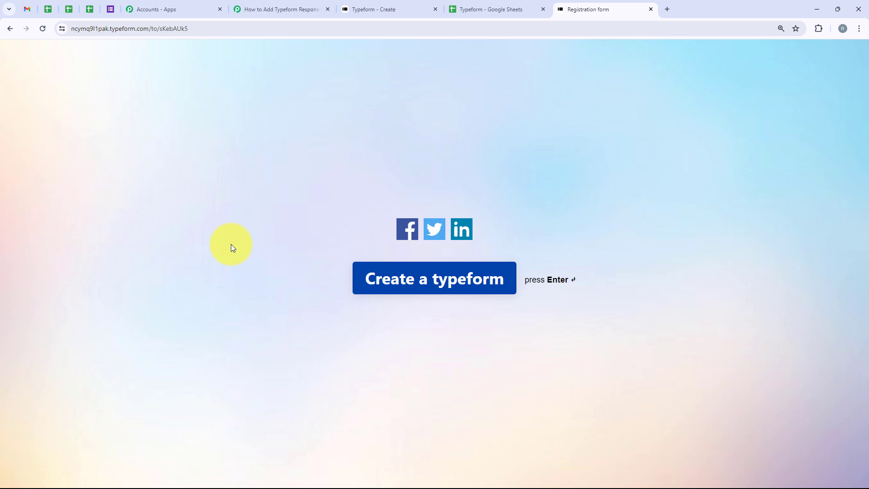
Check the Typeform spreadsheet for the new response row, switching back and forth with the workflow.
{"action": "left_click", "coordinate": [468, 3]}
{"action": "left_click", "coordinate": [14, 204]}
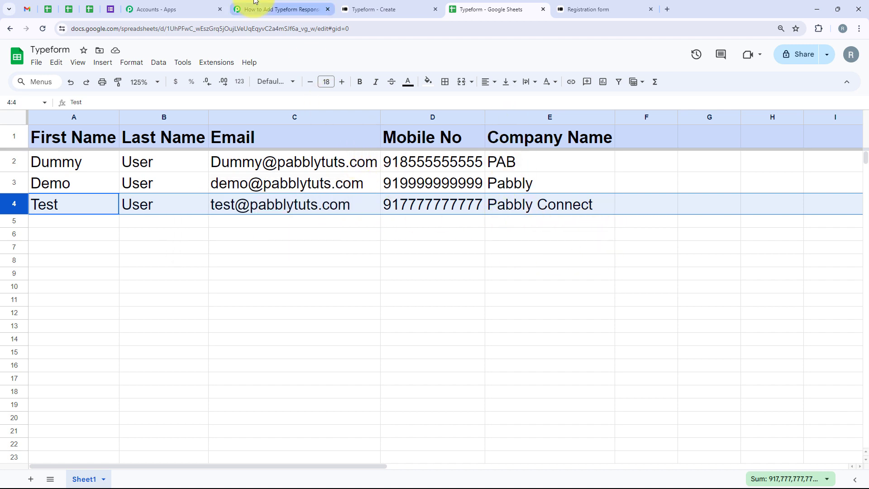
{"action": "left_click", "coordinate": [279, 9]}
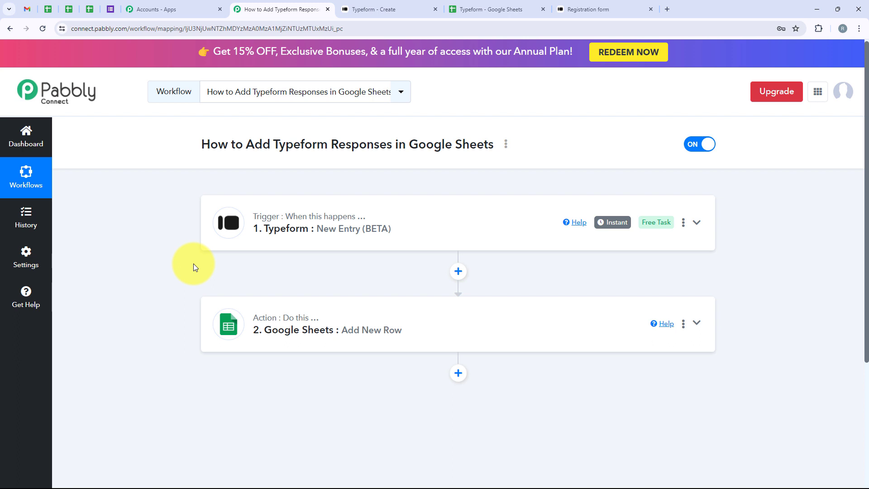
{"action": "left_click", "coordinate": [458, 9]}
{"action": "left_click", "coordinate": [11, 183], "text": "ctrl"}
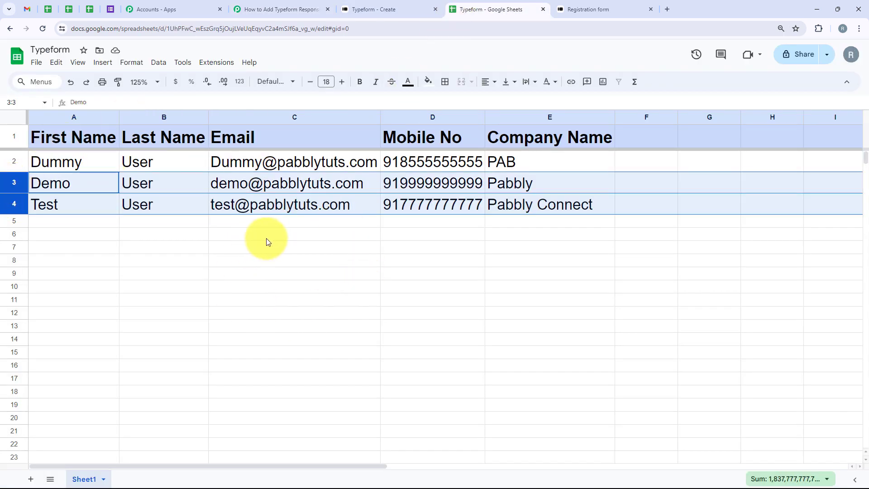
{"action": "left_click", "coordinate": [285, 9]}
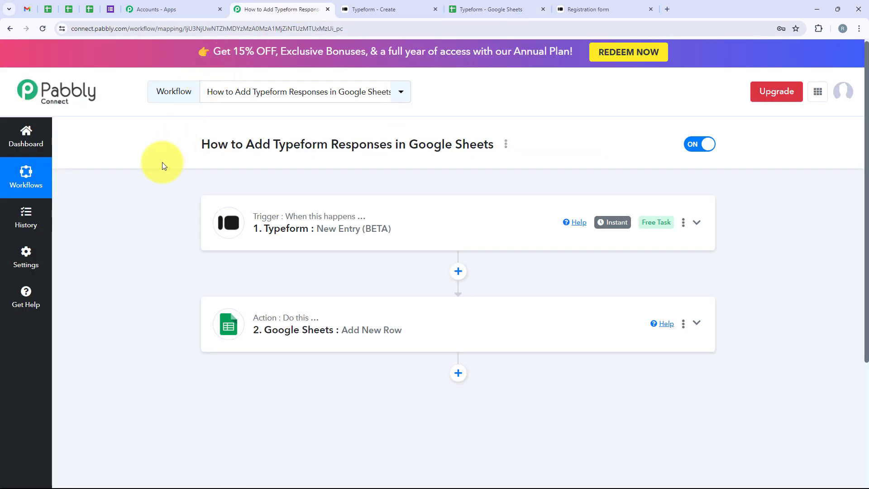